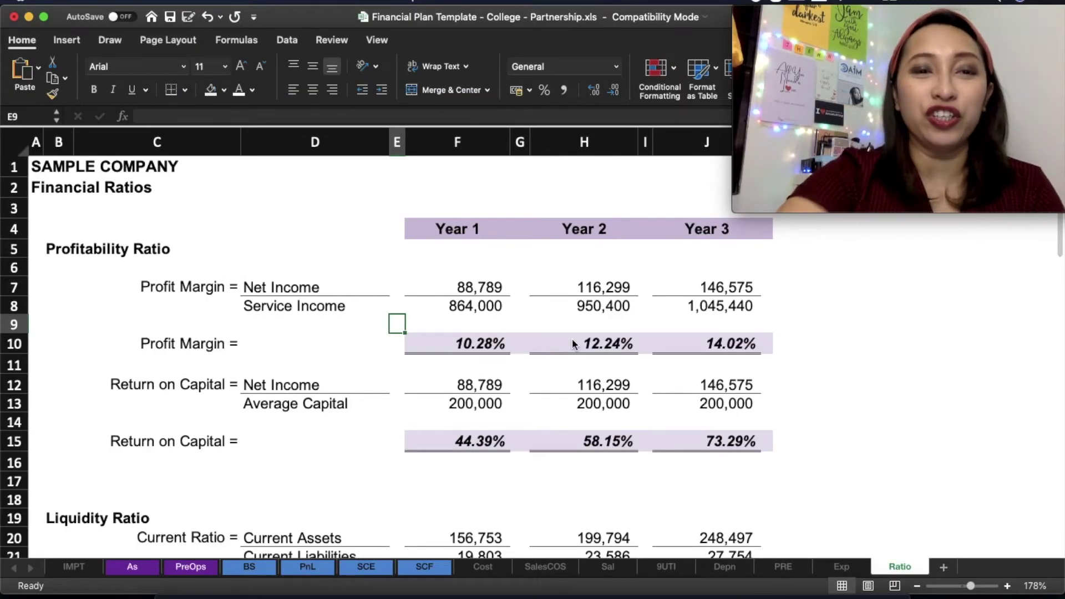
Step: Review the Profit Margin and Net Income labels on the Ratio sheet
scroll(579, 302, down, 1)
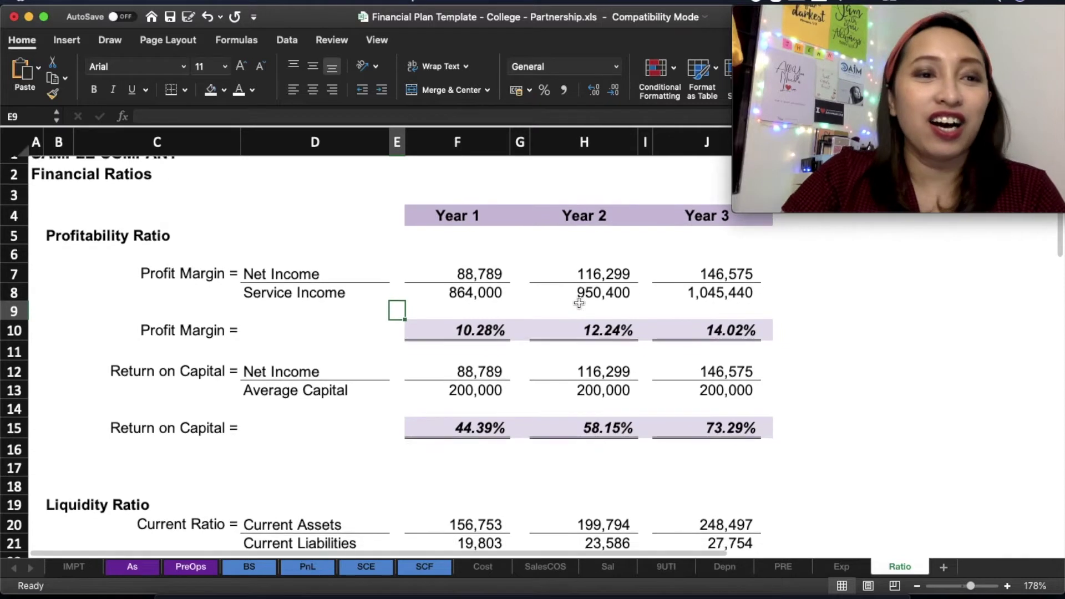
scroll(579, 303, up, 1)
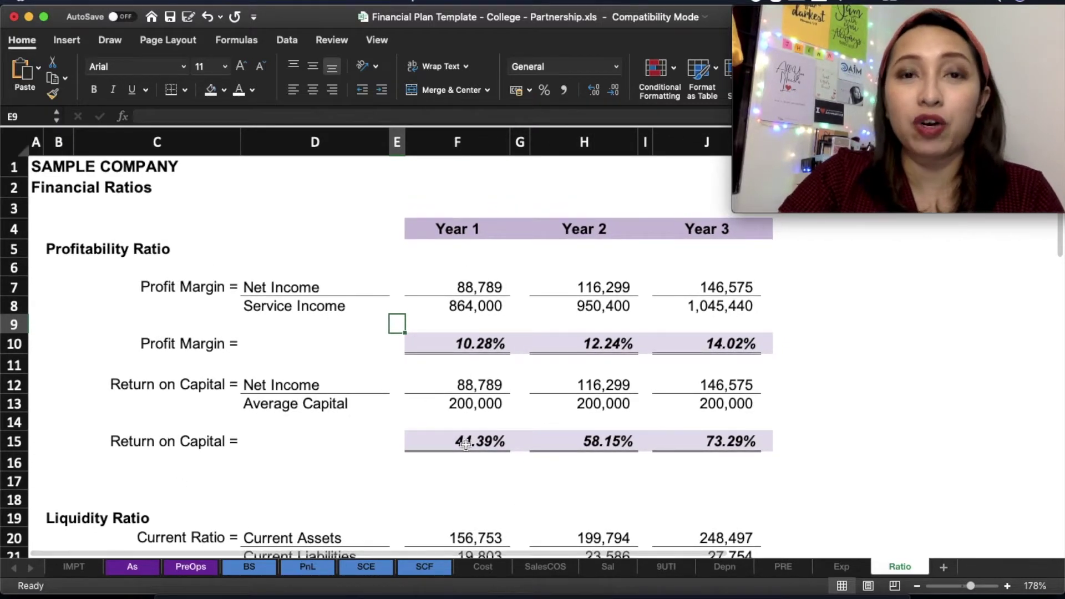
scroll(465, 444, down, 1)
scroll(465, 444, up, 1)
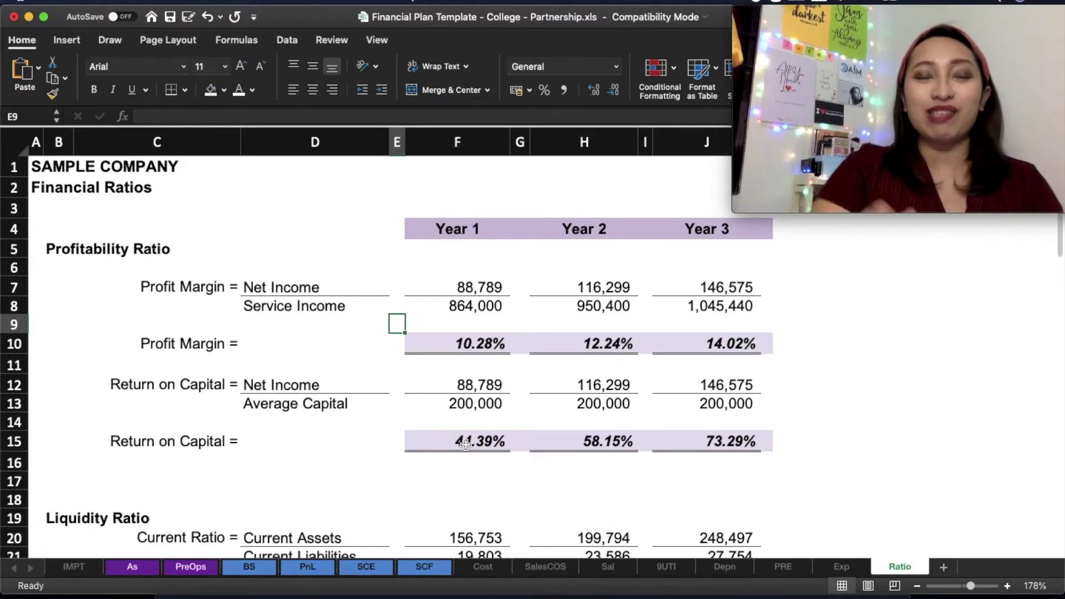
scroll(443, 424, down, 1)
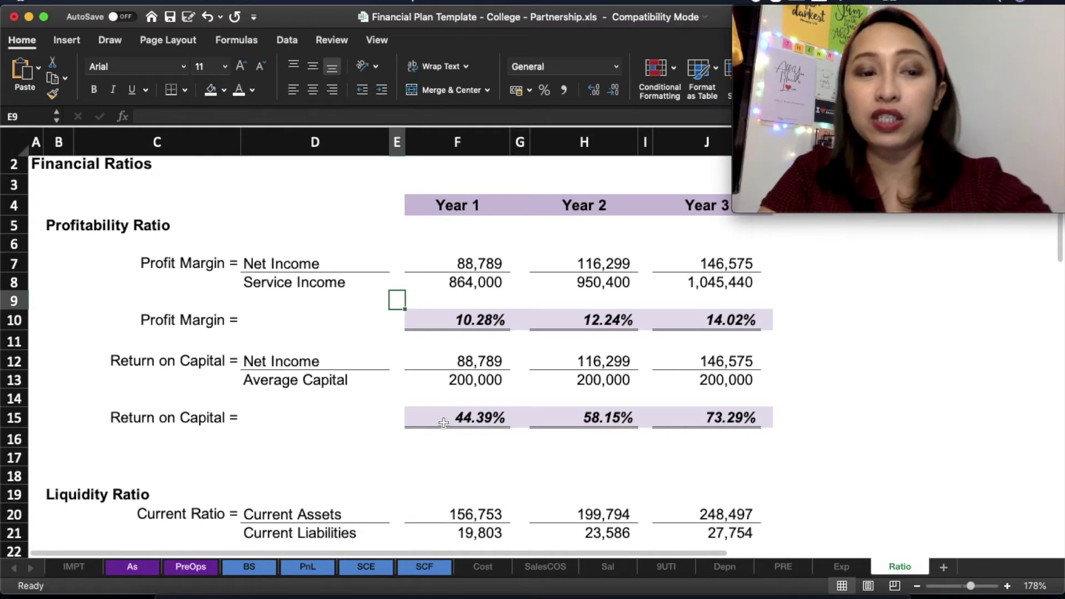
scroll(444, 423, down, 5)
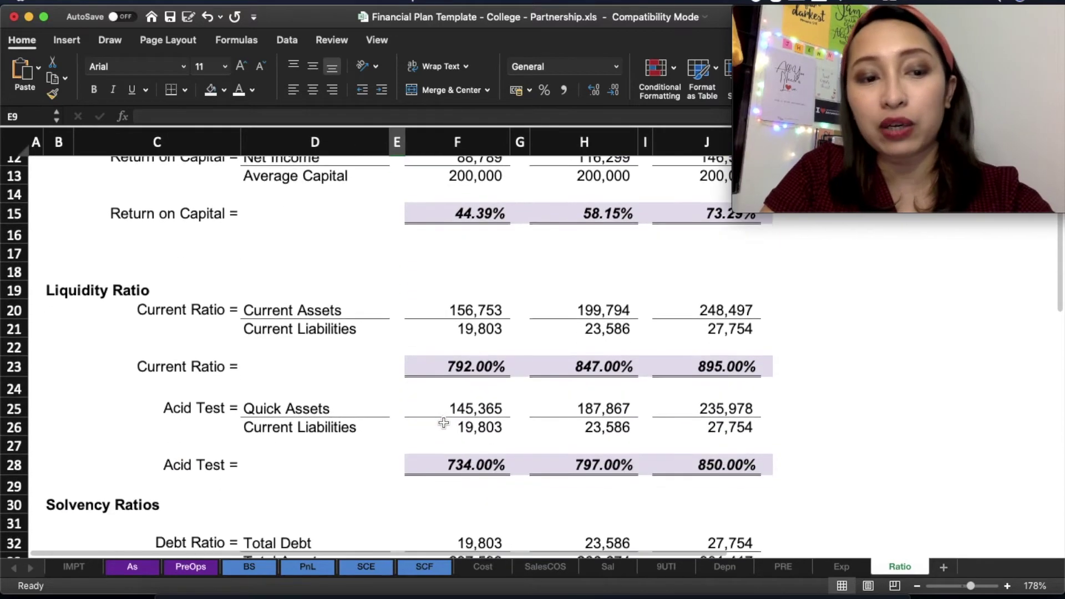
scroll(443, 423, down, 13)
scroll(443, 423, up, 15)
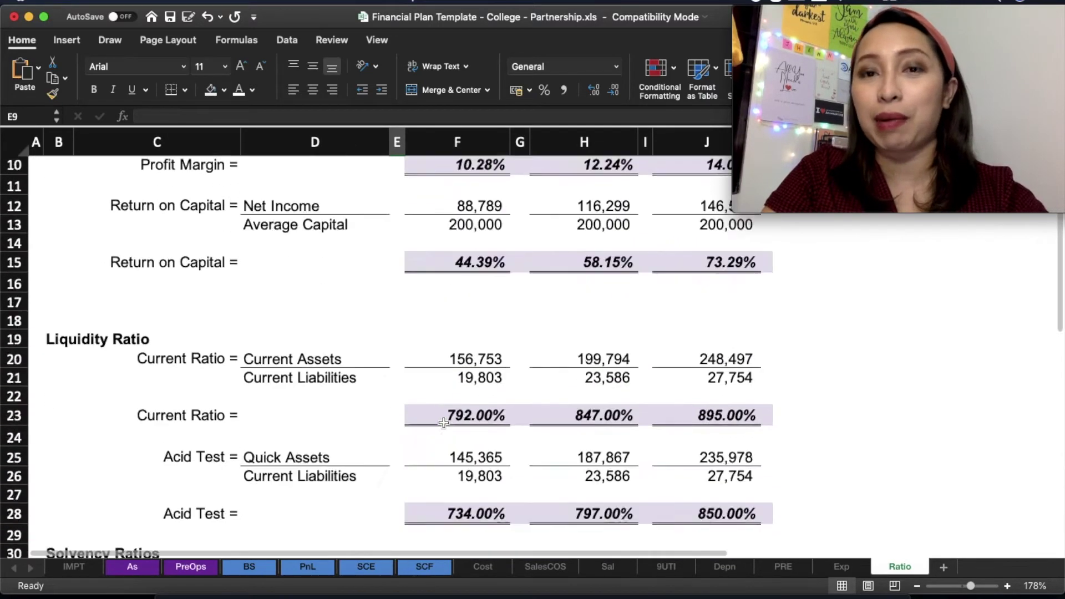
scroll(444, 422, up, 5)
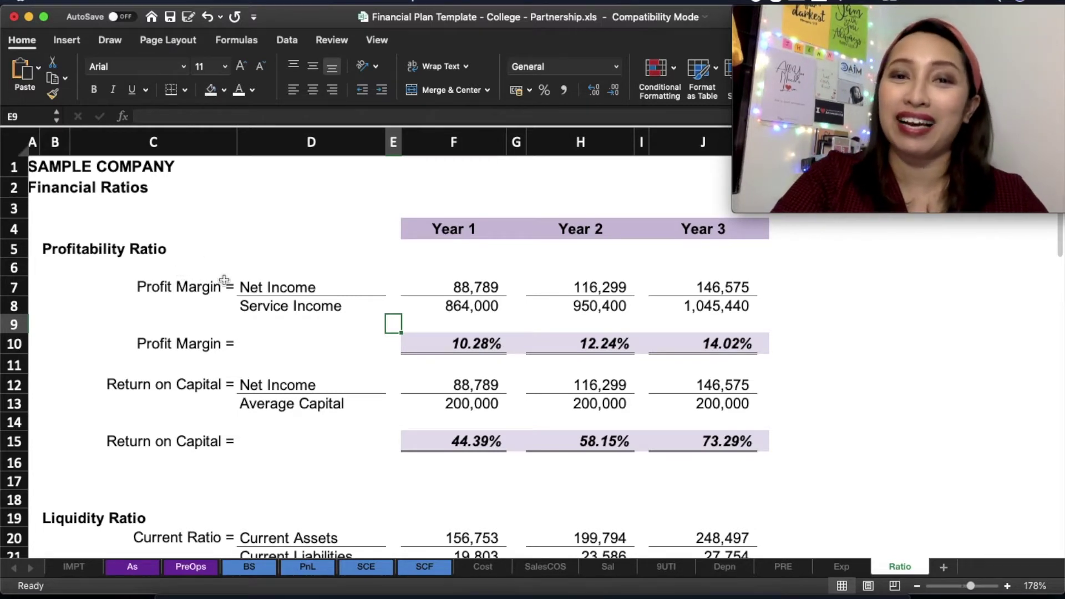
click(254, 293)
click(216, 292)
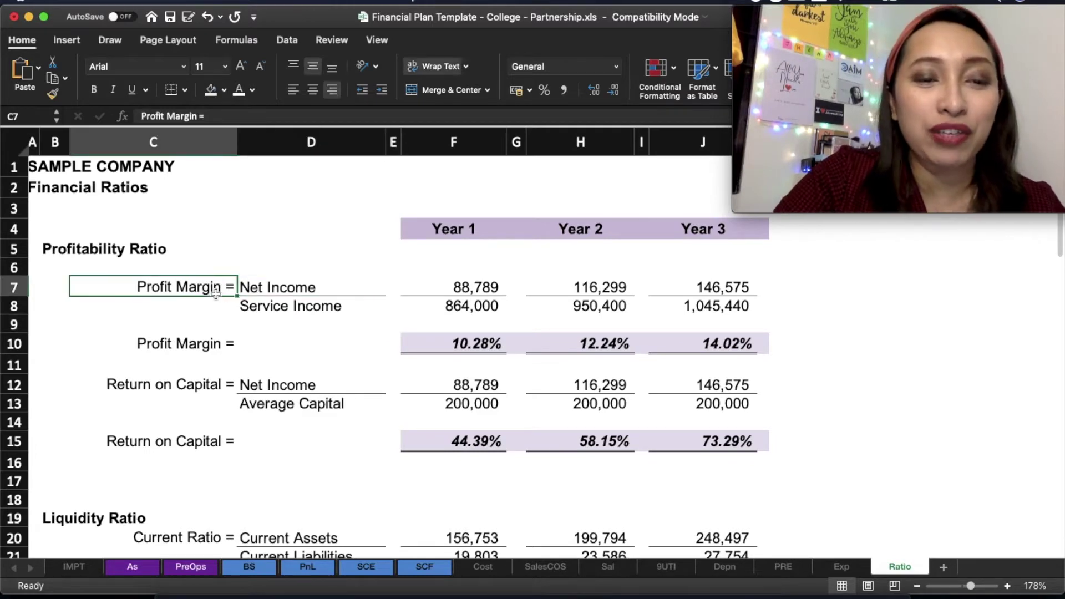
click(273, 293)
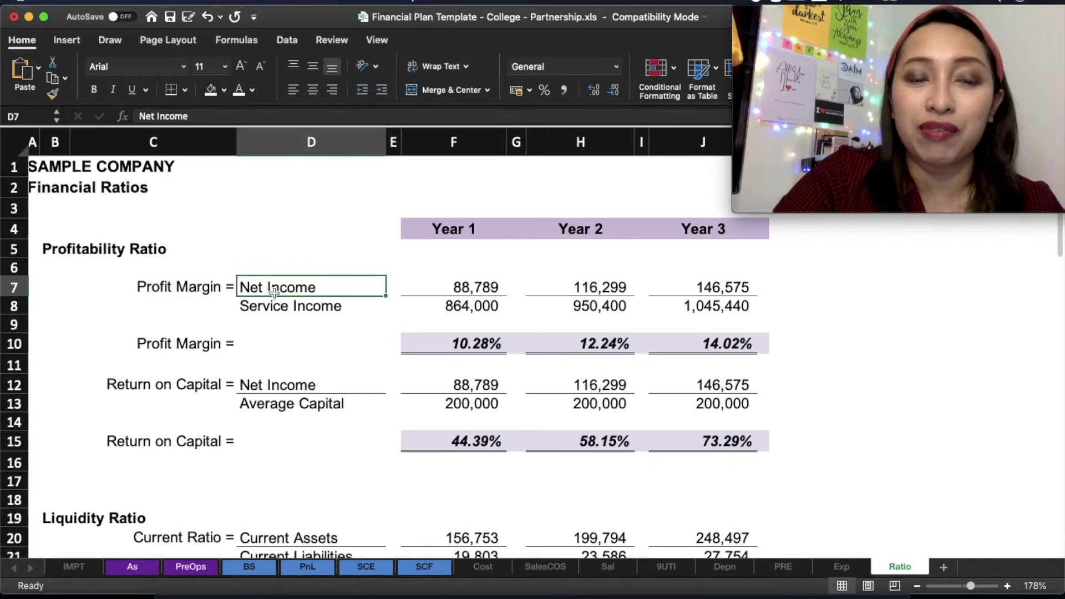
click(330, 320)
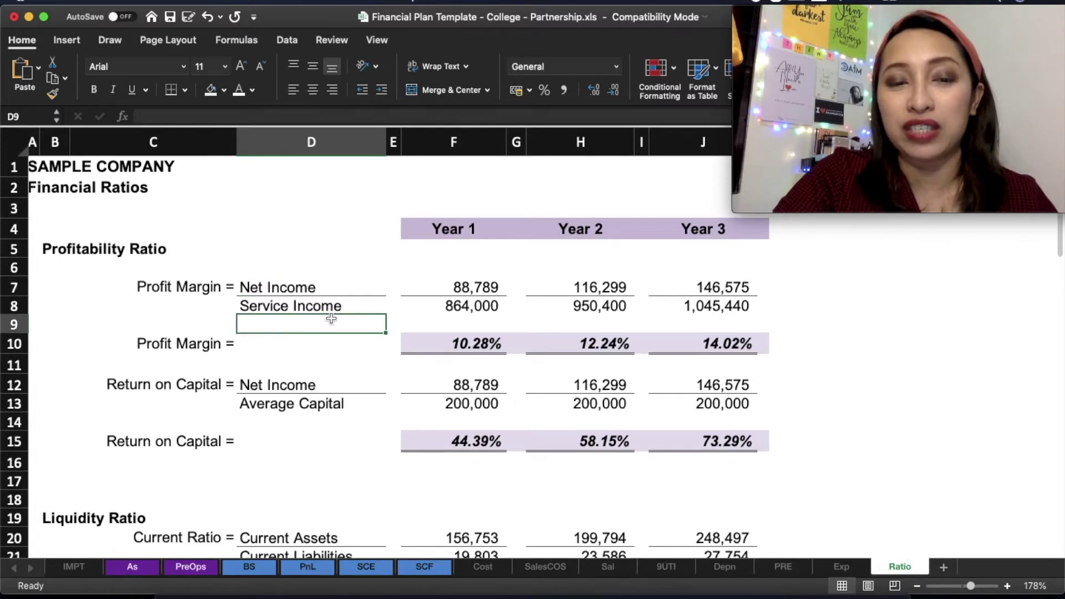
Step: Inspect the Year 1, Year 2 and Year 3 profit margin formulas
click(415, 348)
click(535, 349)
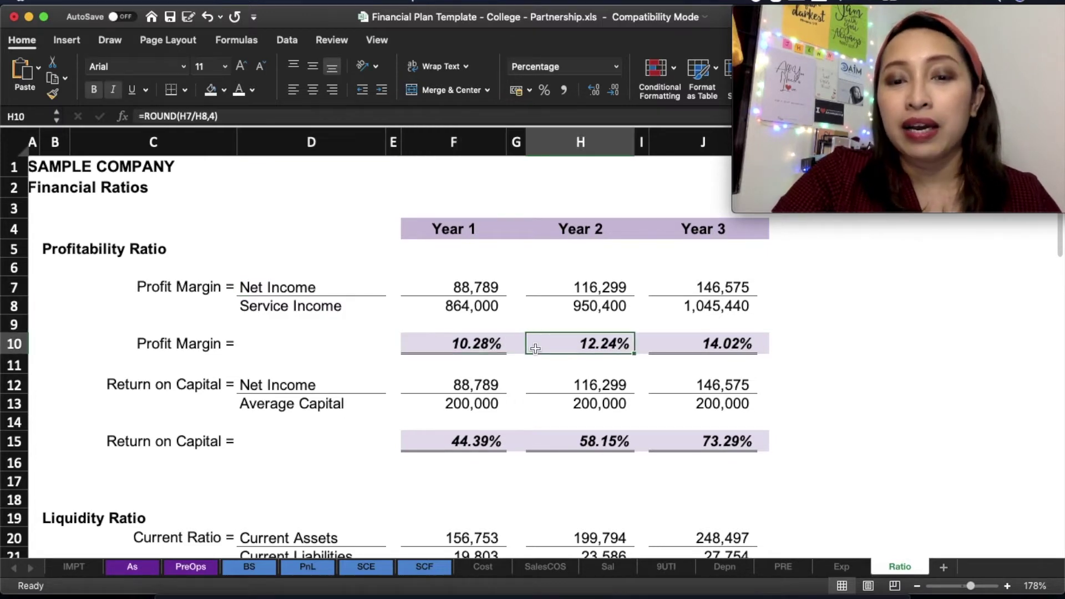
click(454, 346)
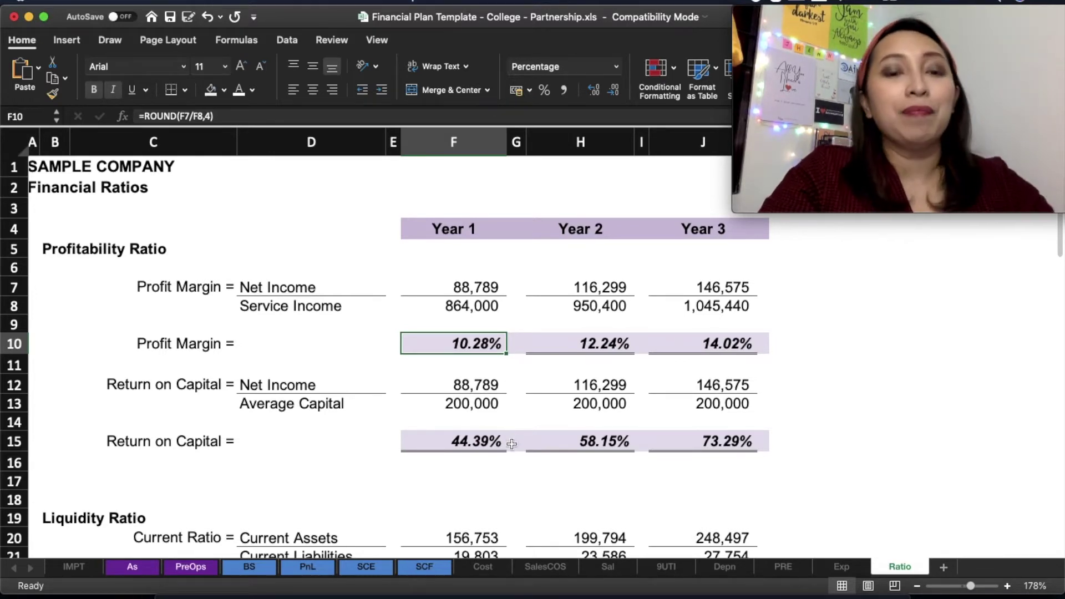
click(584, 344)
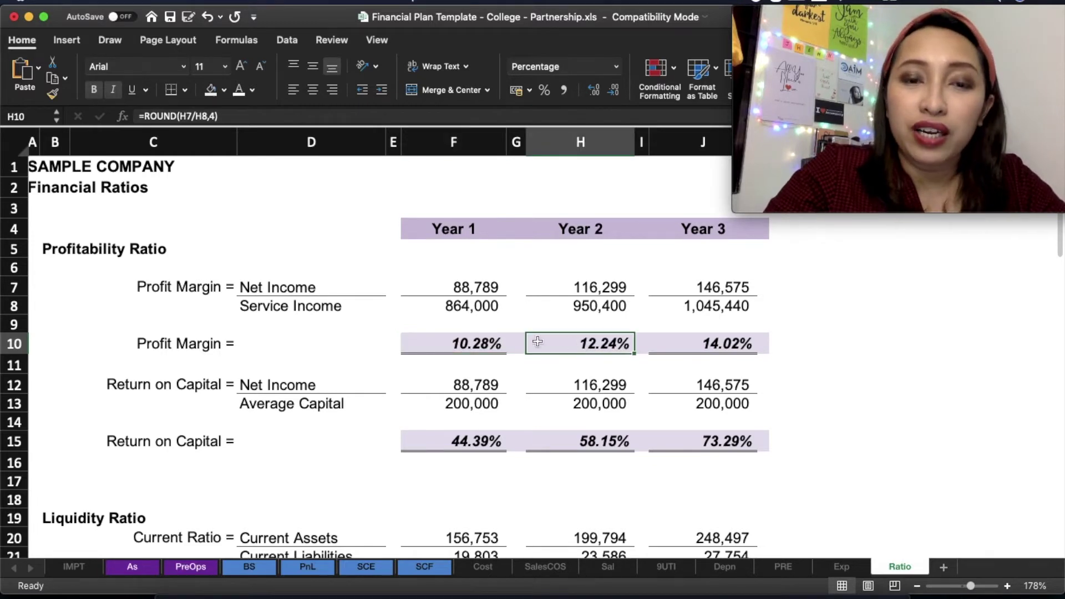
click(478, 341)
click(604, 347)
click(679, 347)
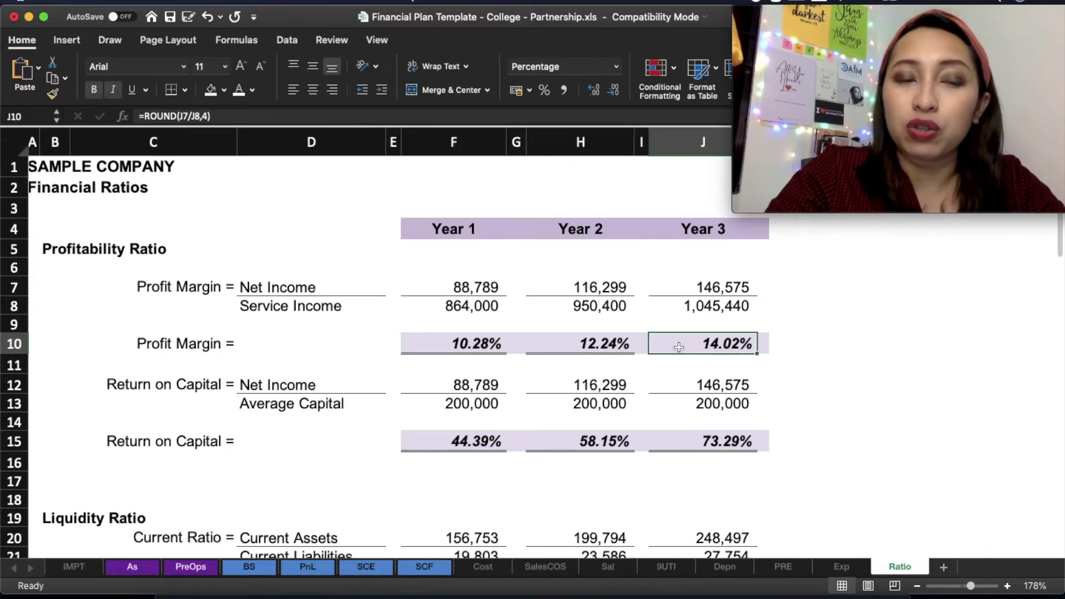
drag(468, 343, 707, 347)
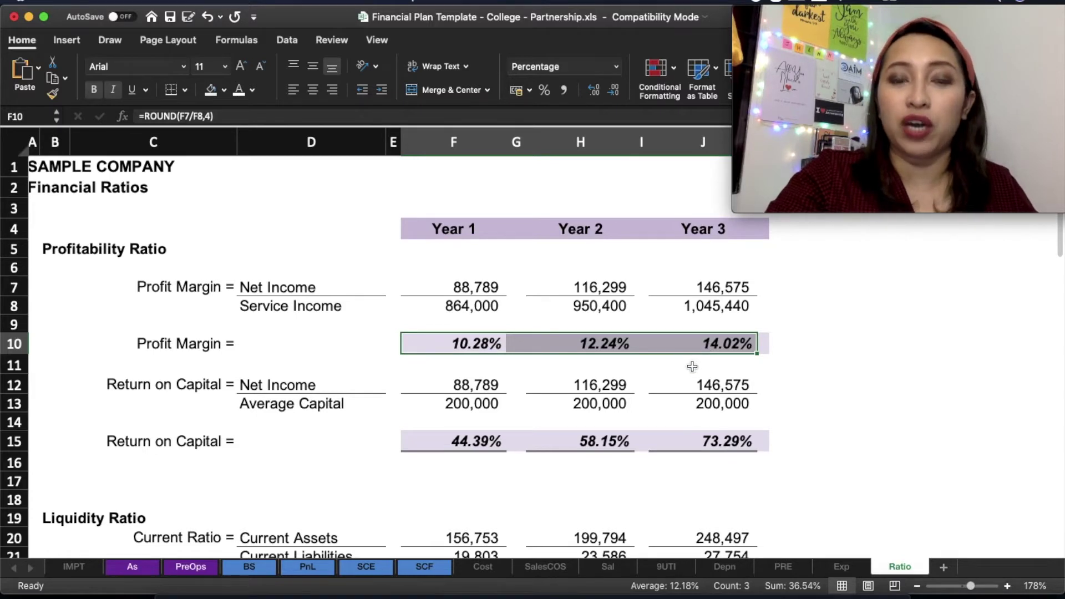
click(569, 345)
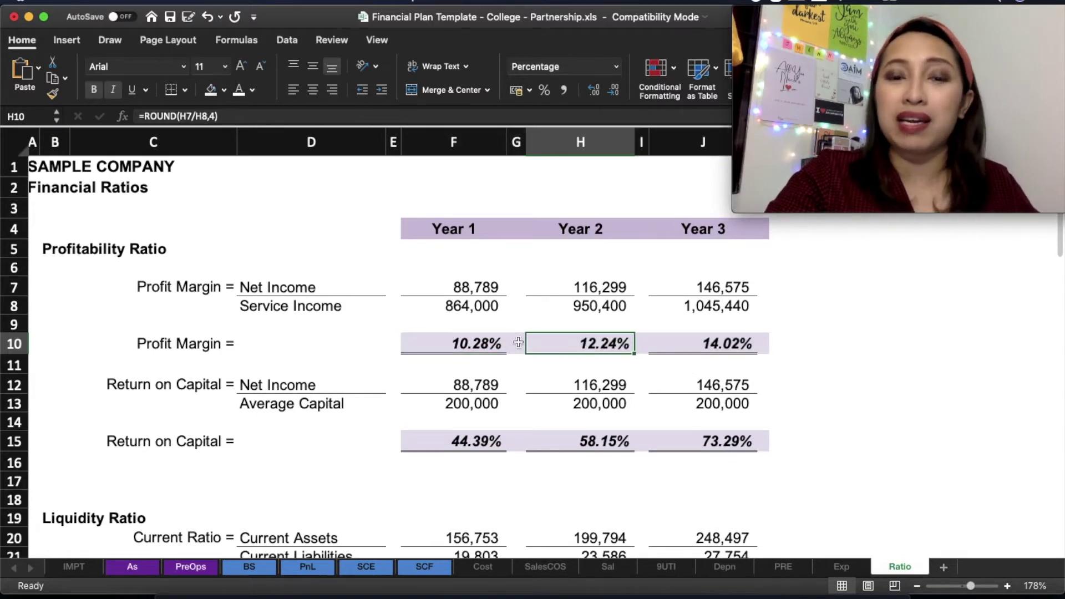
click(475, 342)
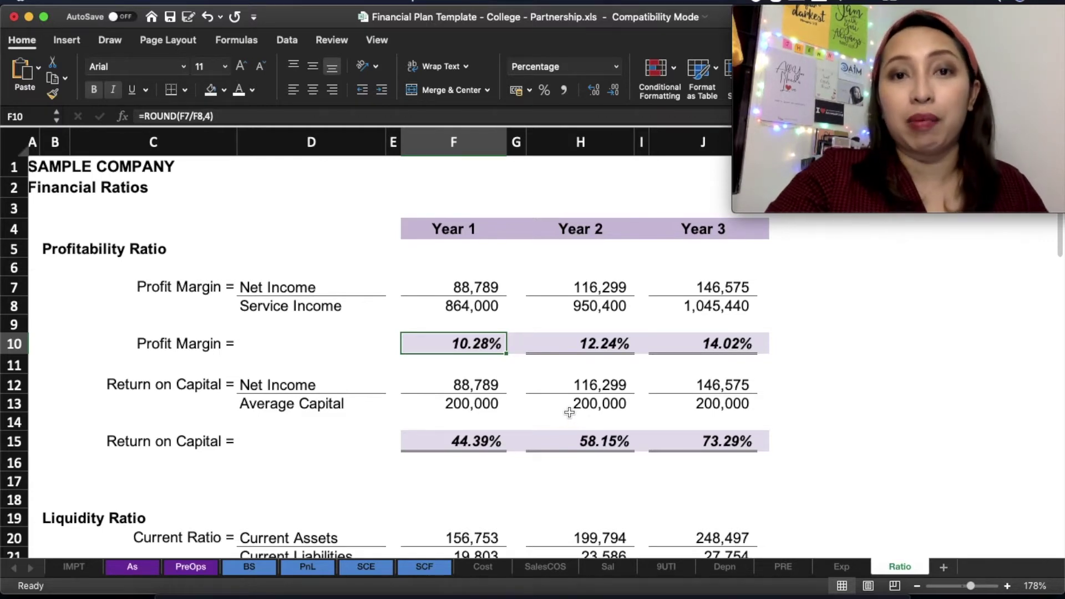
Step: Check the Return on Capital block and how Year 1 and Year 2 average capital link
scroll(498, 359, down, 1)
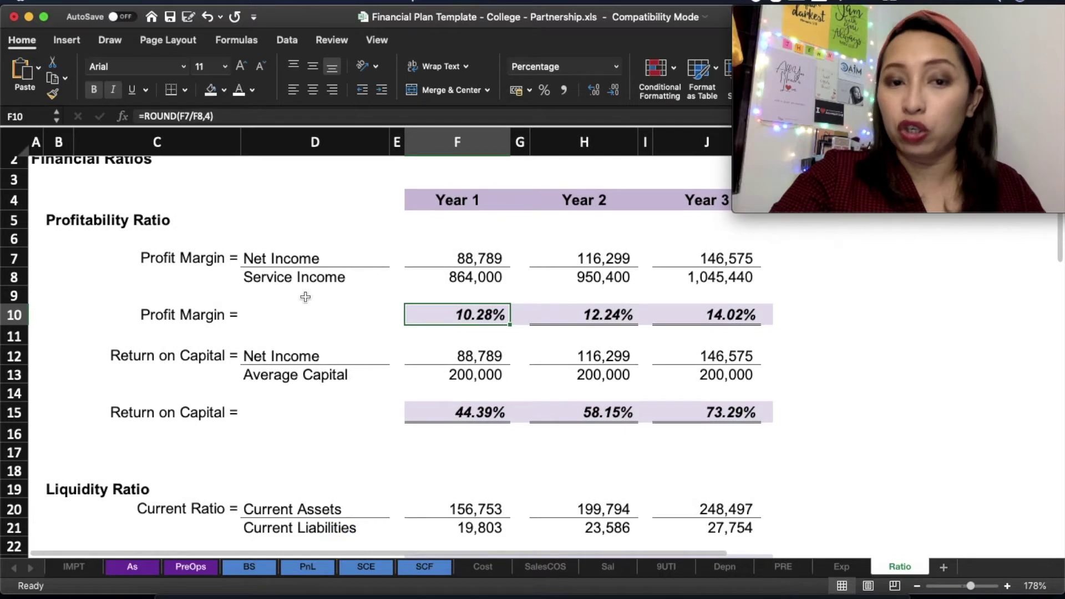
click(197, 390)
click(197, 409)
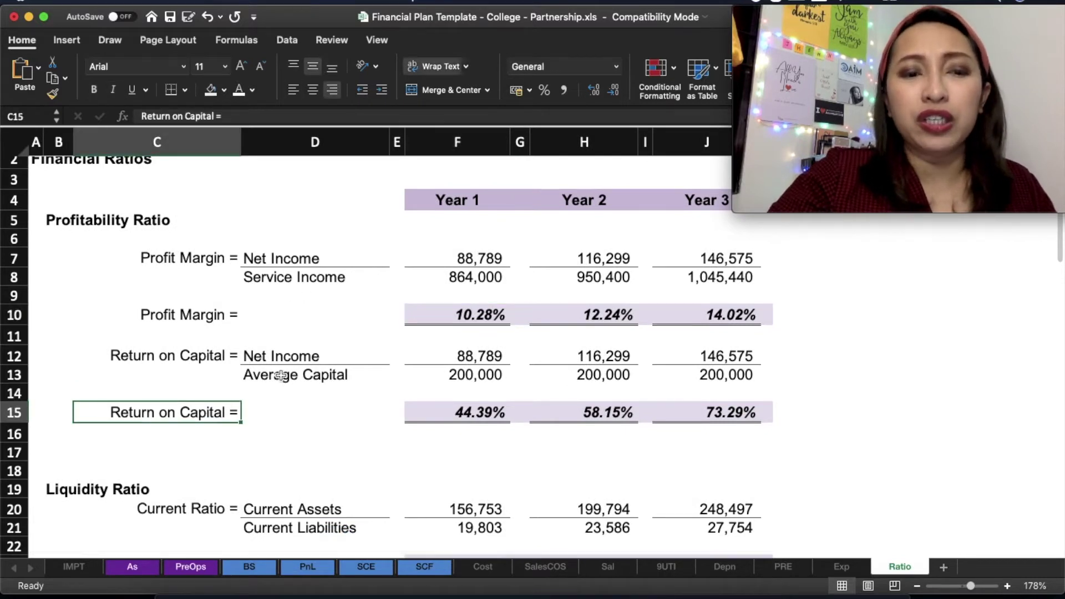
click(299, 360)
click(308, 375)
click(466, 377)
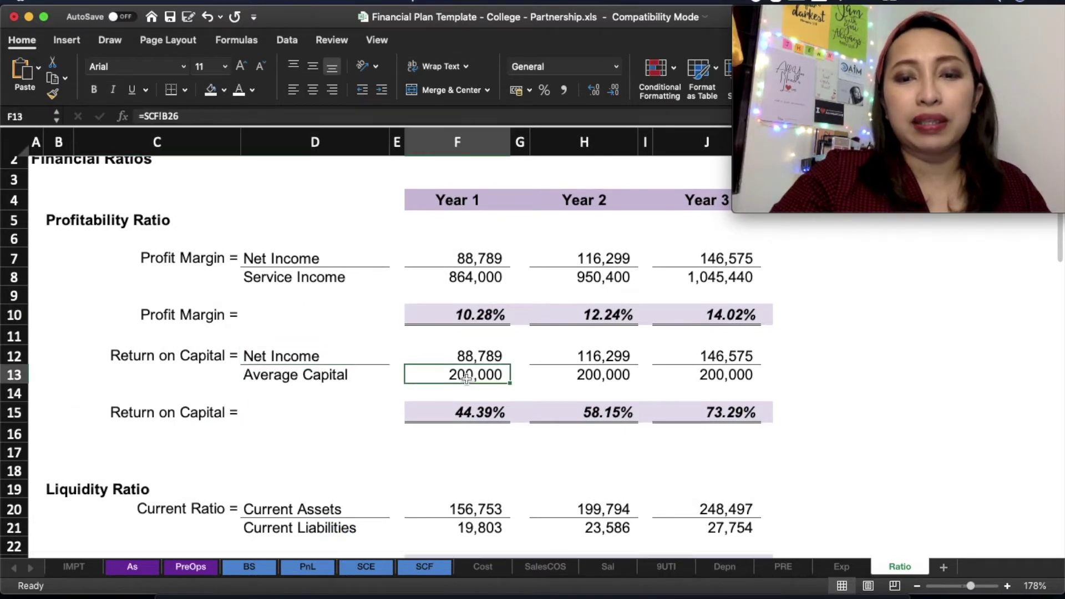
click(499, 410)
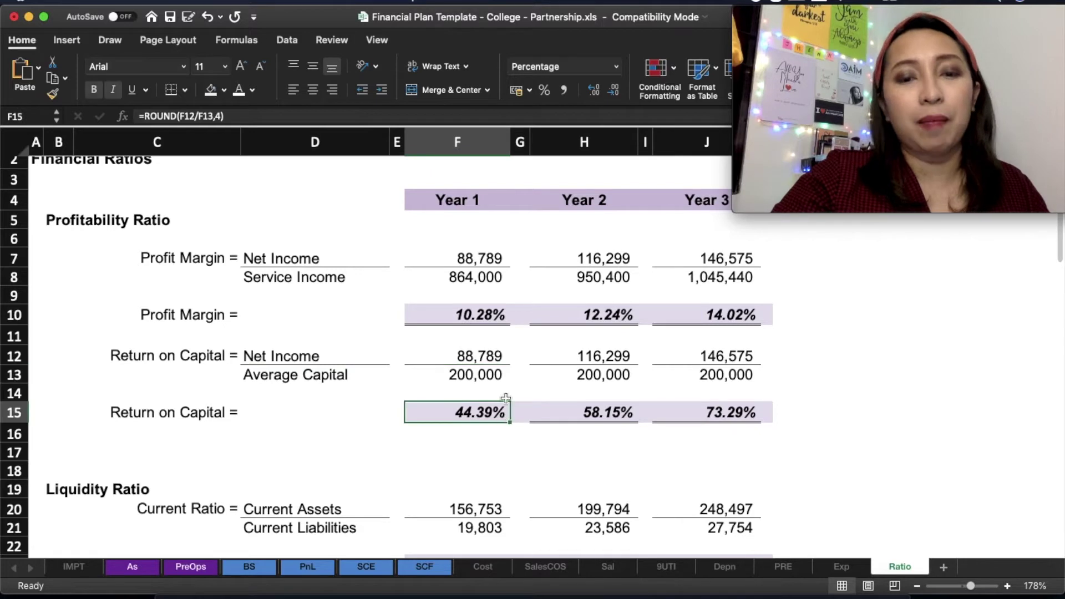
click(488, 375)
click(555, 375)
click(474, 382)
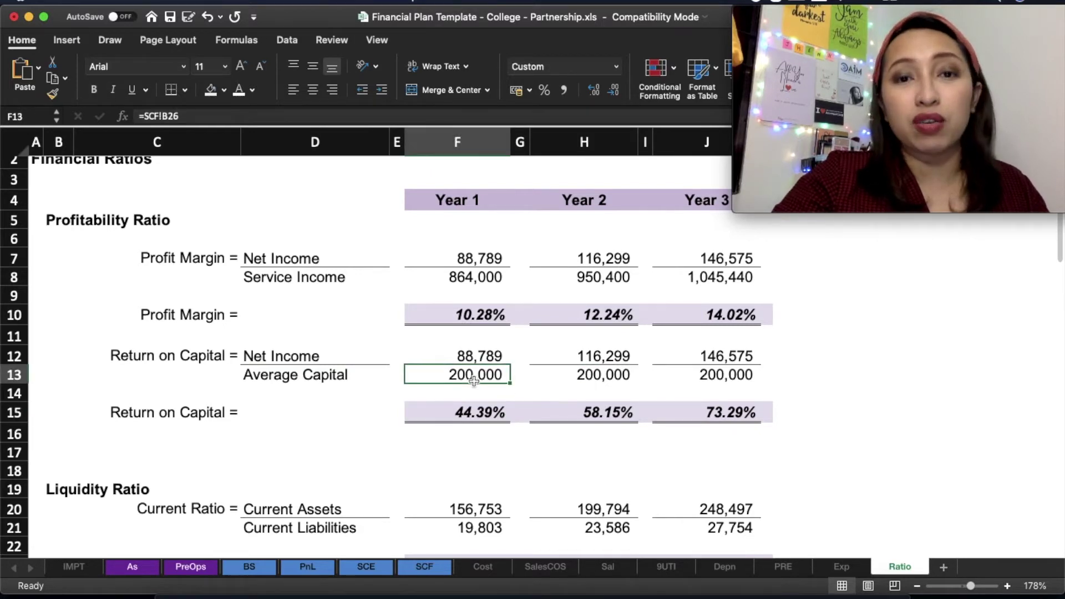
click(590, 378)
Step: Inspect the Year 1 and Year 2 return on capital formulas
scroll(591, 380, down, 1)
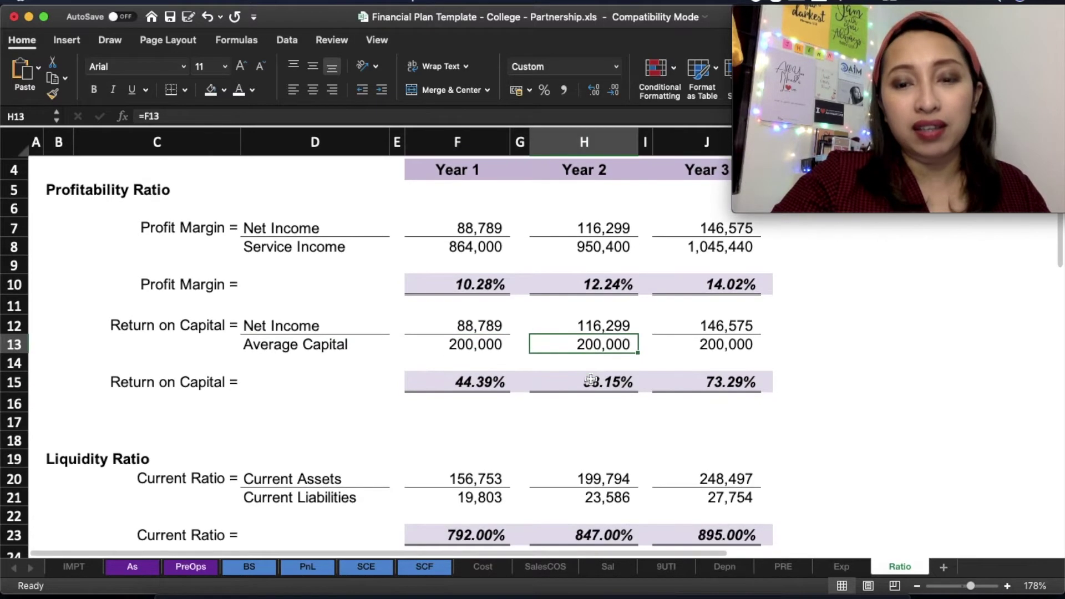
click(499, 380)
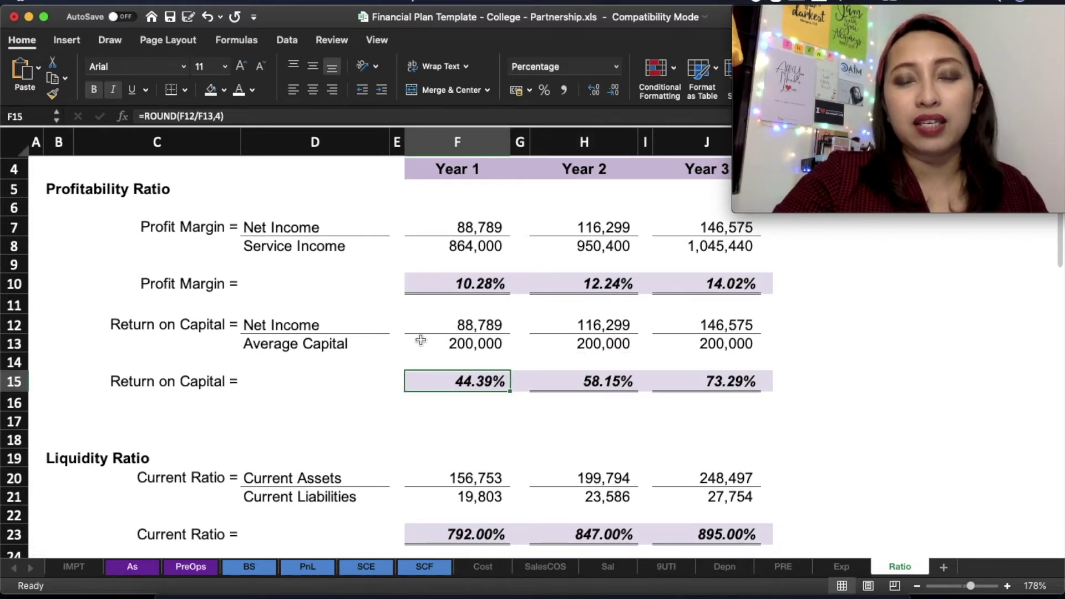
click(594, 400)
scroll(594, 400, down, 1)
click(498, 372)
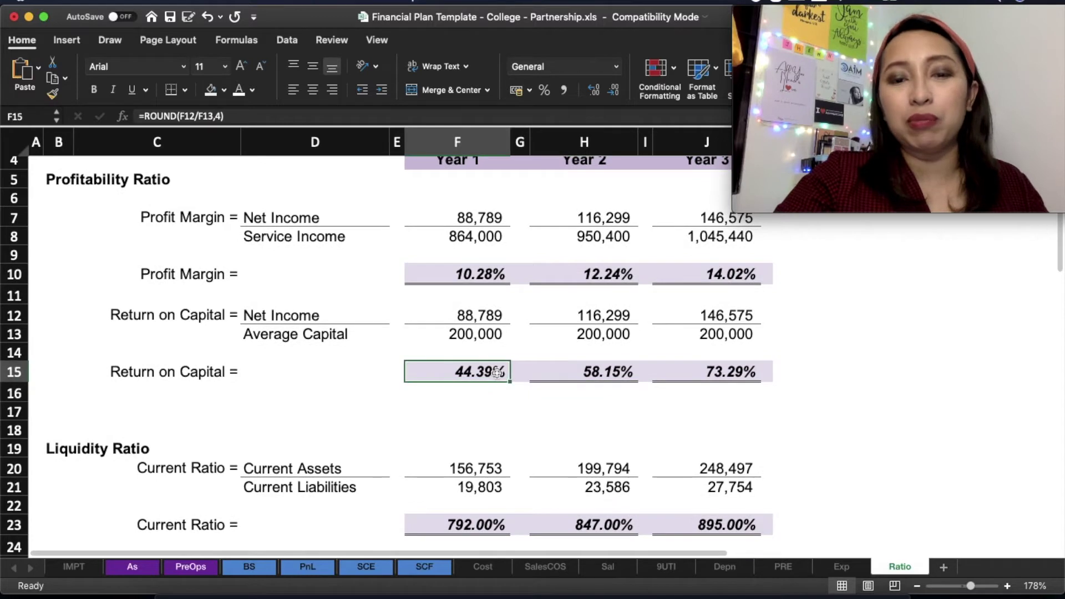
shift+click(614, 372)
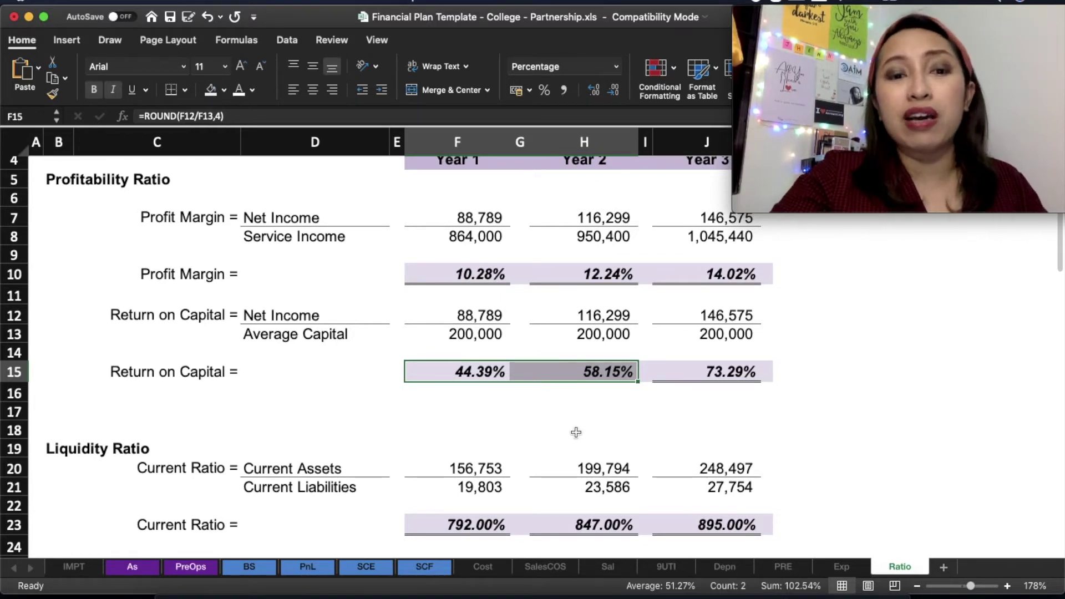
Step: Review the Liquidity Ratio section: Current Ratio, Current Assets source and Quick Assets
scroll(552, 457, down, 8)
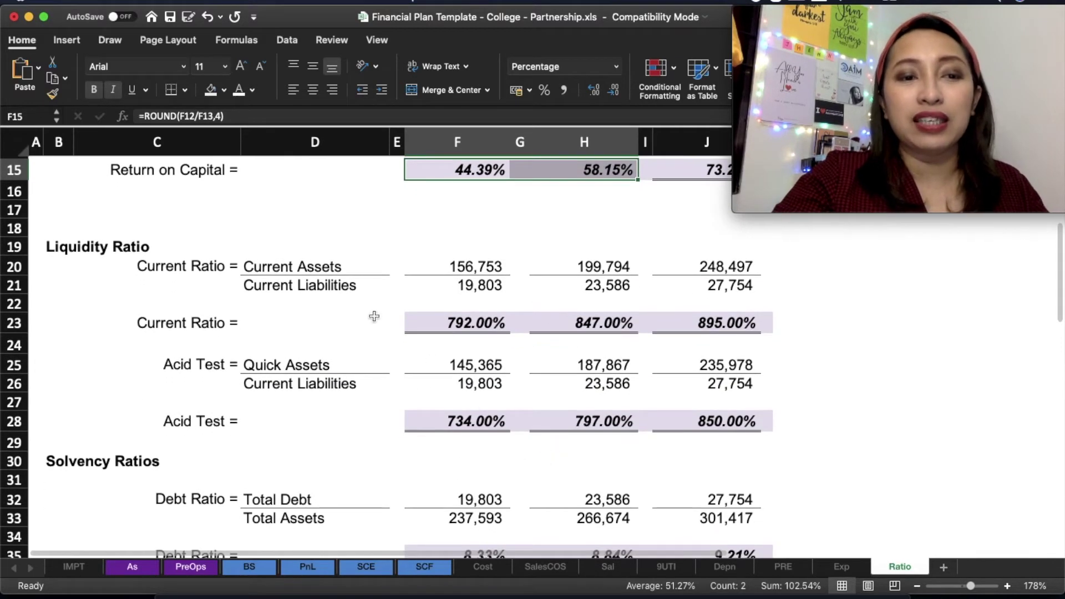
click(165, 242)
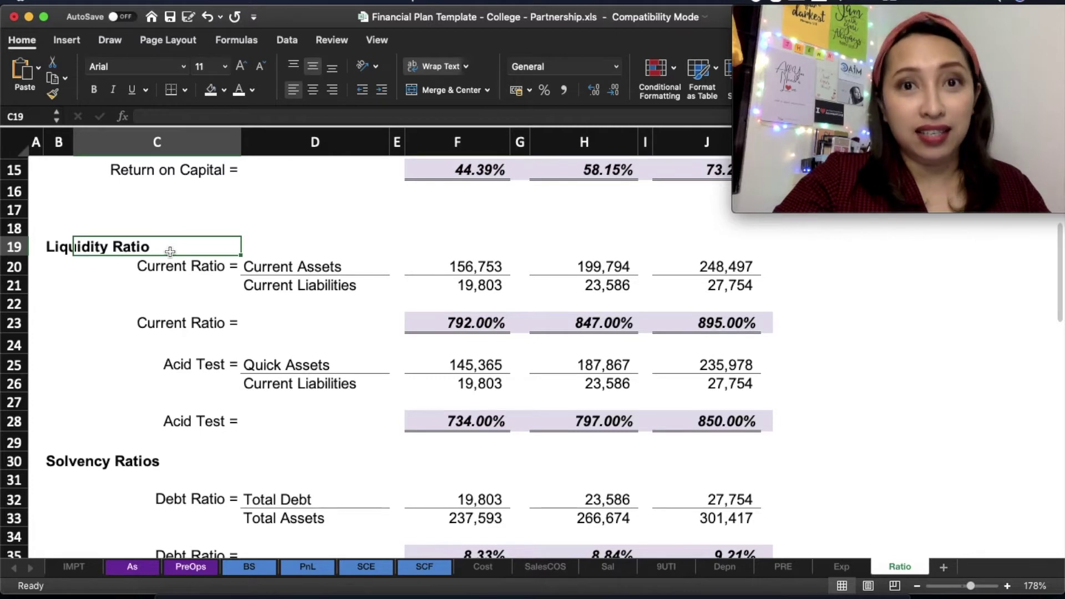
click(187, 287)
click(301, 262)
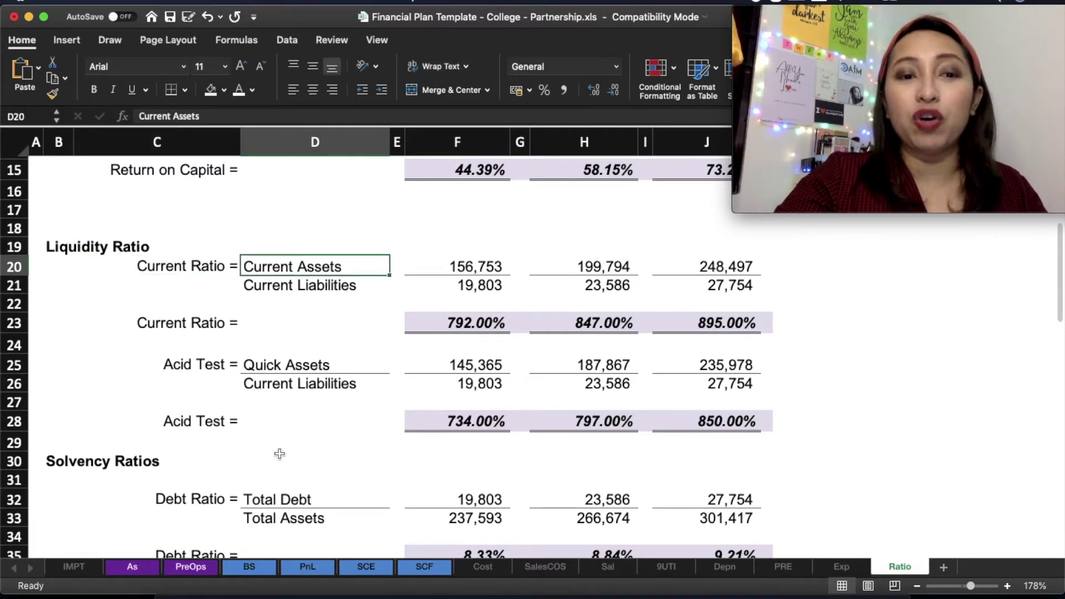
click(176, 262)
click(197, 395)
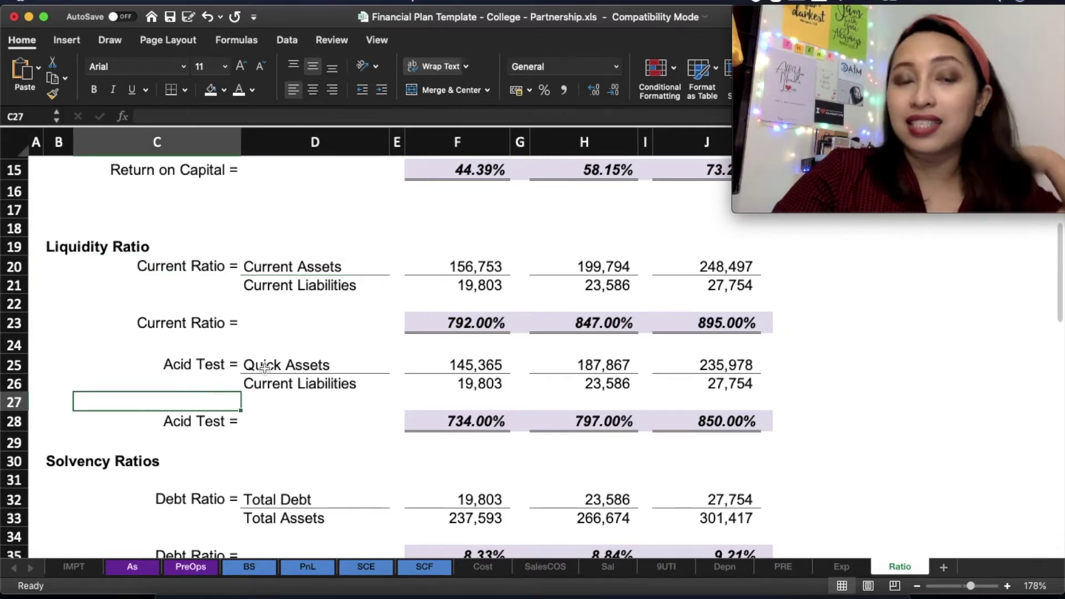
click(294, 365)
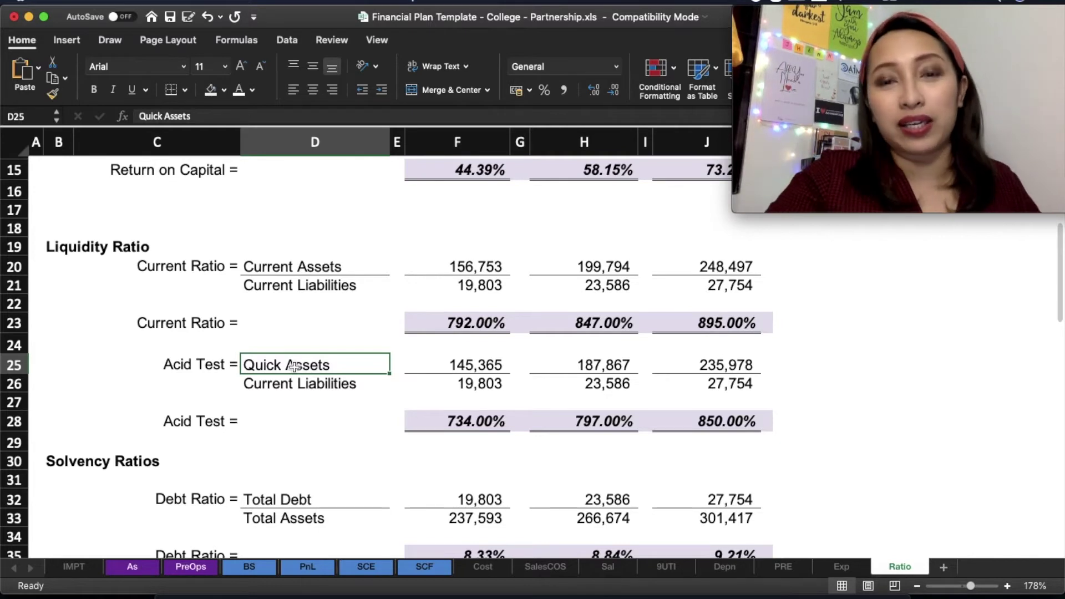
click(465, 329)
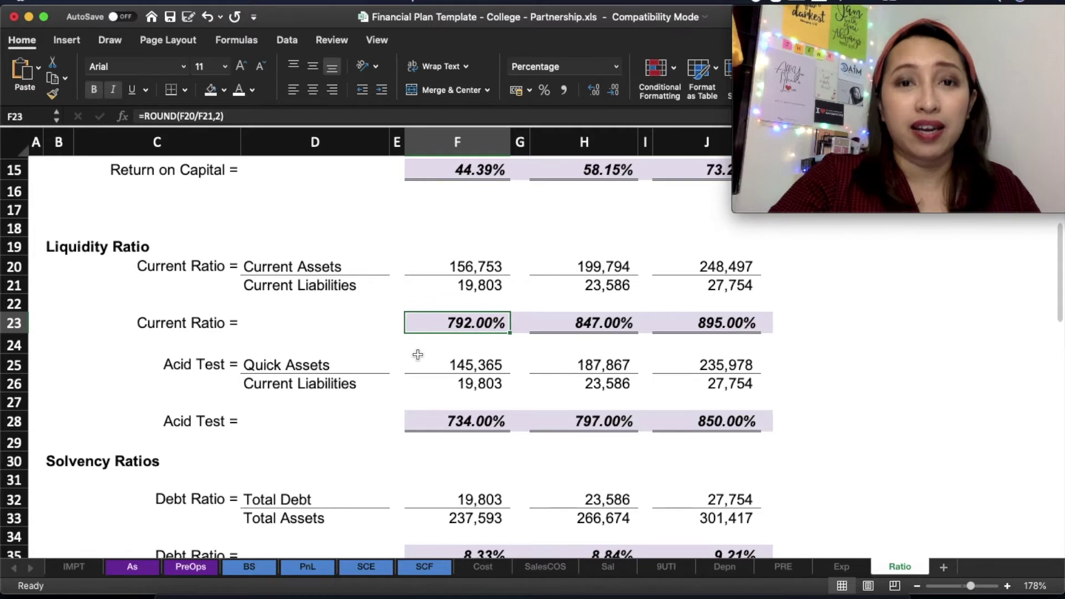
click(465, 265)
click(462, 324)
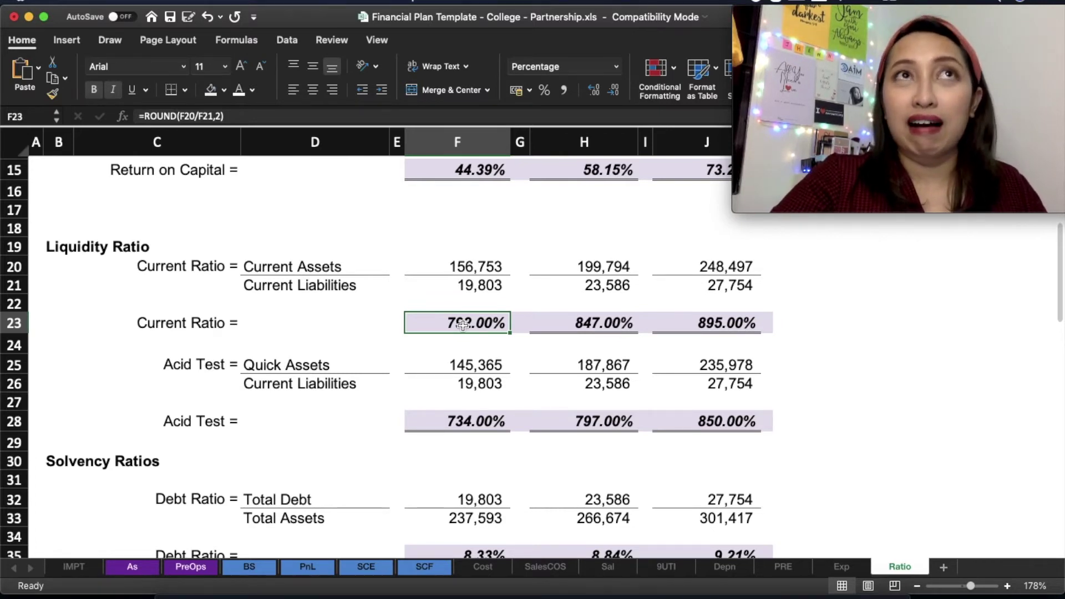
Step: Review the Debt Ratio and Debt to Equity labels and the Total Debt source
scroll(463, 325, down, 3)
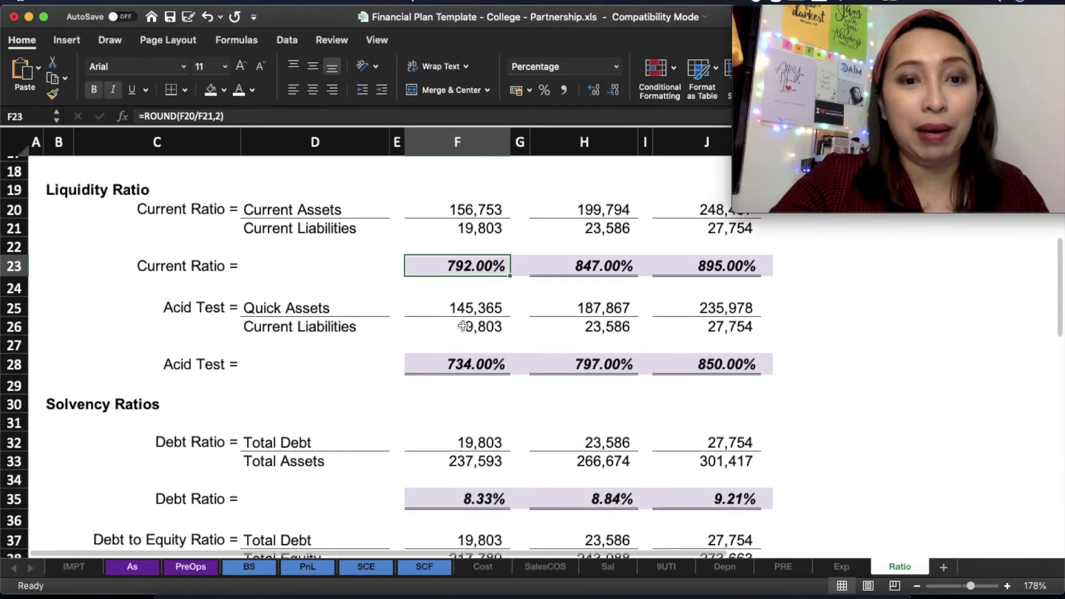
scroll(463, 325, down, 3)
scroll(463, 325, down, 4)
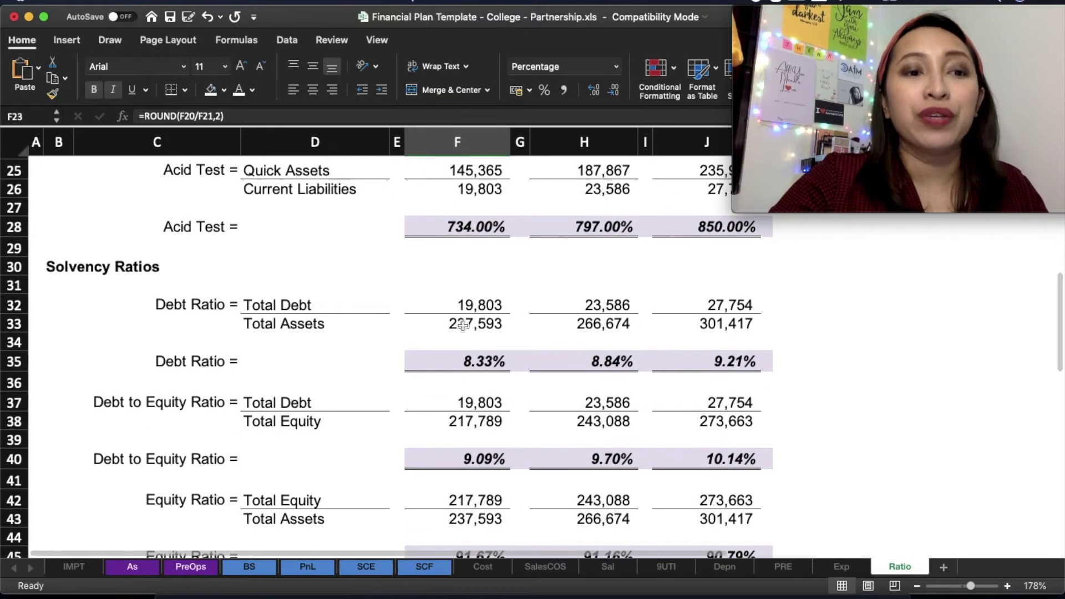
click(228, 265)
scroll(294, 302, down, 1)
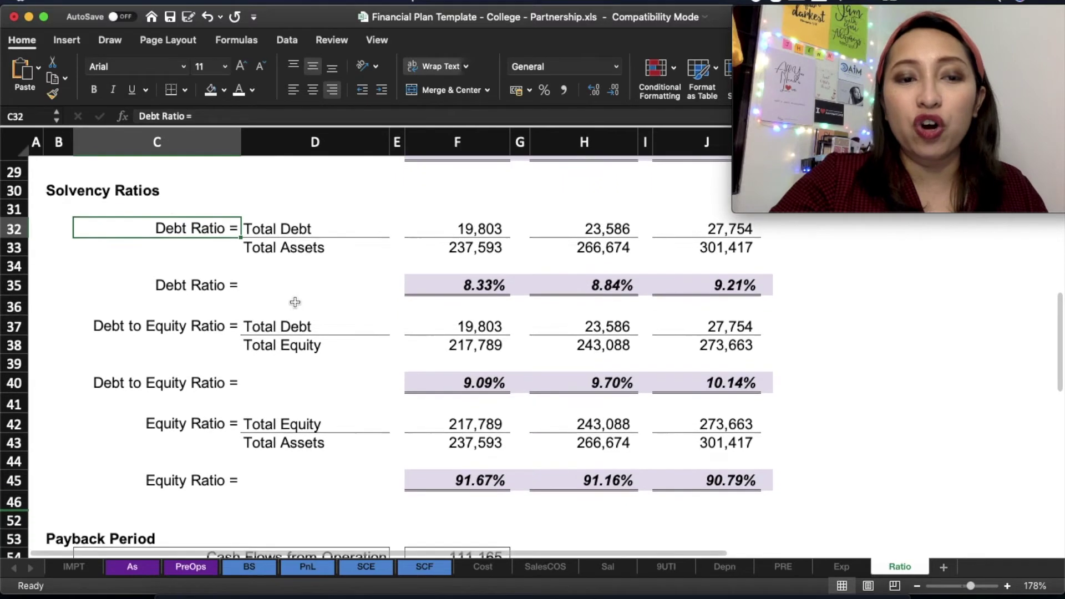
scroll(294, 302, down, 1)
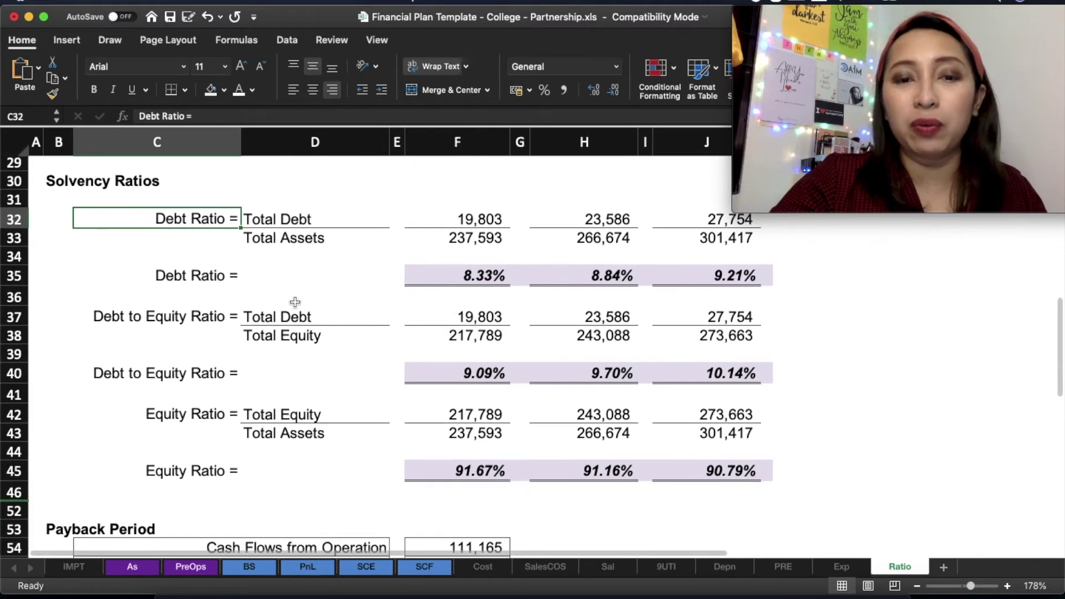
click(310, 316)
click(325, 333)
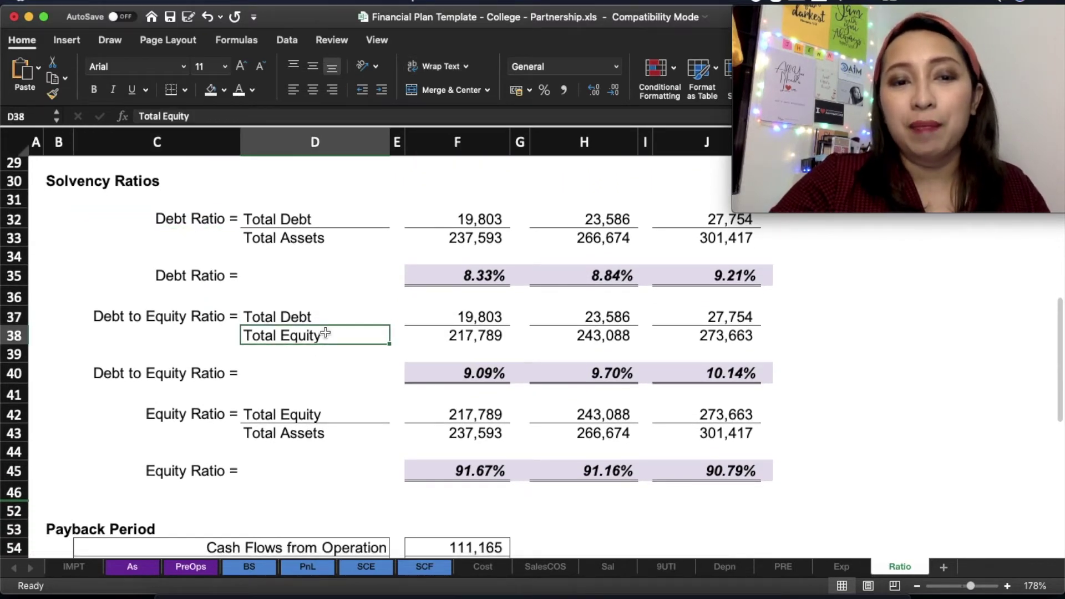
click(376, 314)
click(469, 314)
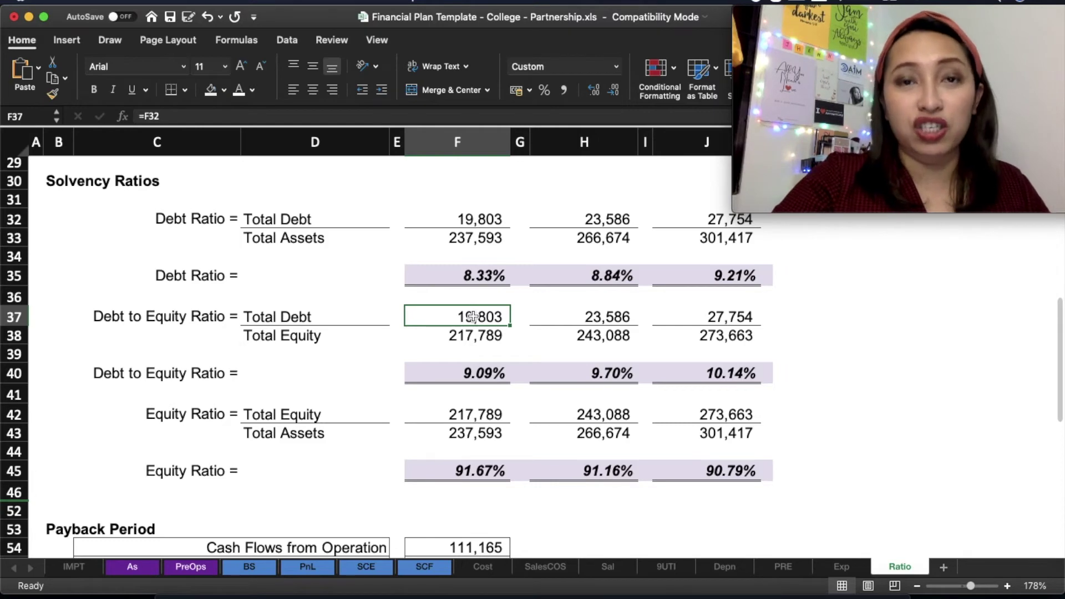
Step: Check how the break even point is calculated beside the payback table
scroll(555, 361, down, 5)
click(698, 449)
scroll(695, 458, up, 1)
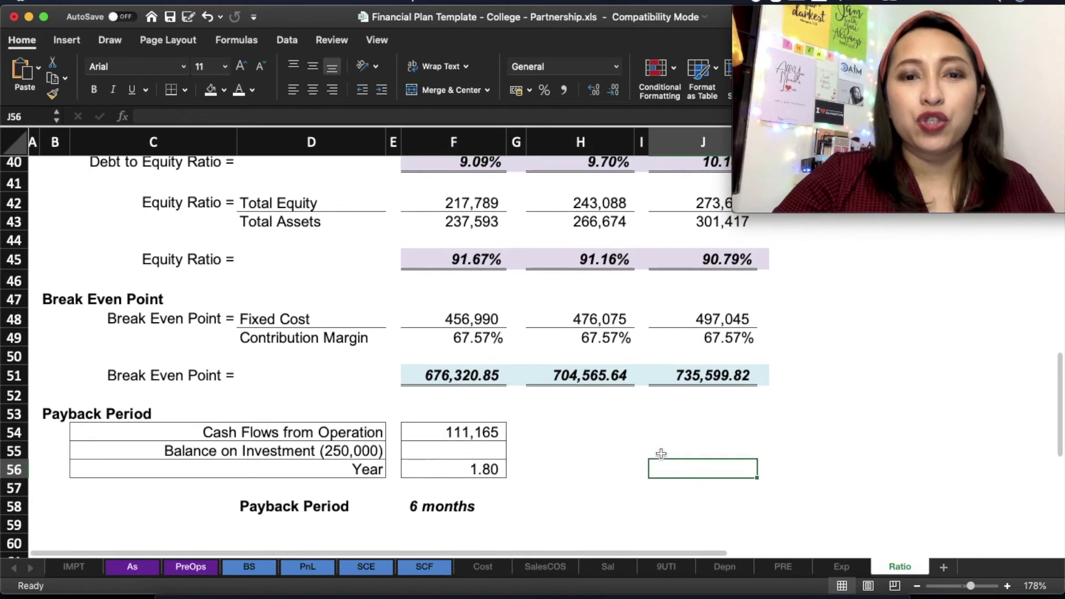
scroll(695, 458, down, 1)
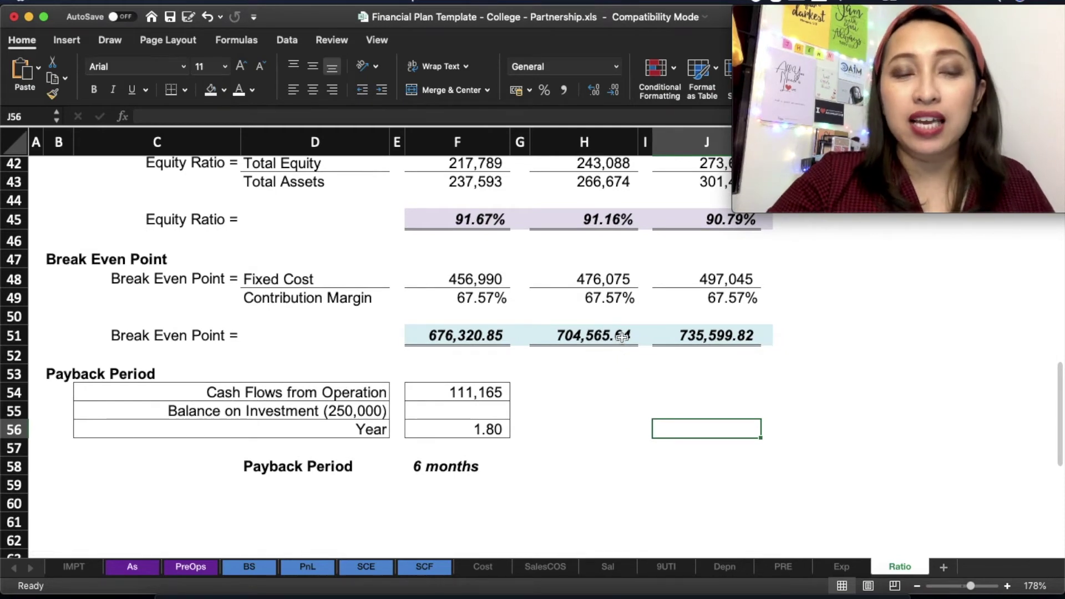
click(479, 337)
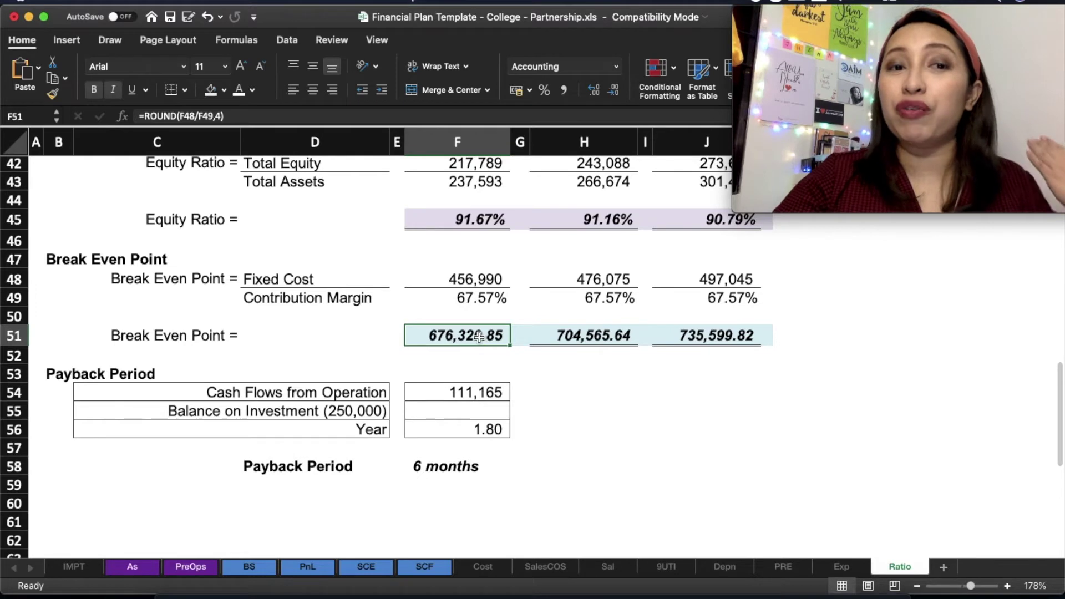
click(562, 388)
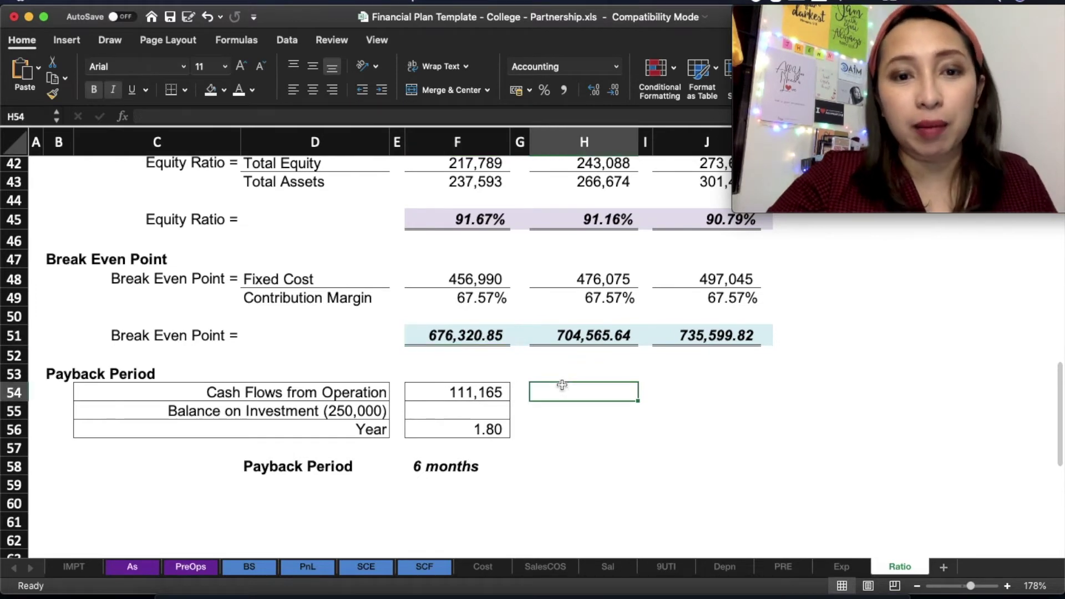
click(442, 336)
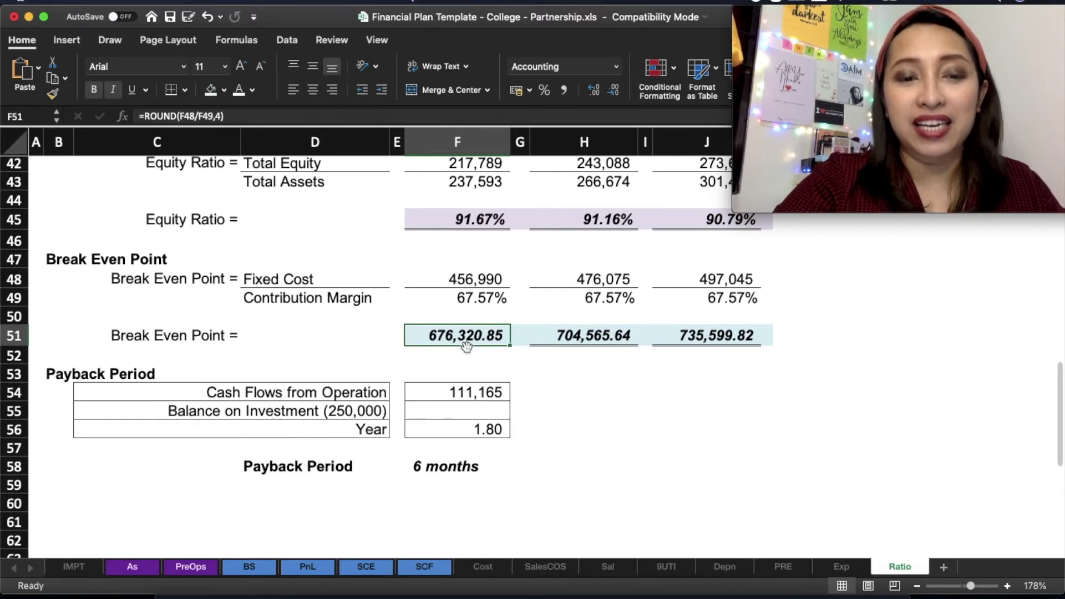
Step: Review the payback table labels and check the start-up cost on the PreOps sheet
click(584, 480)
click(348, 436)
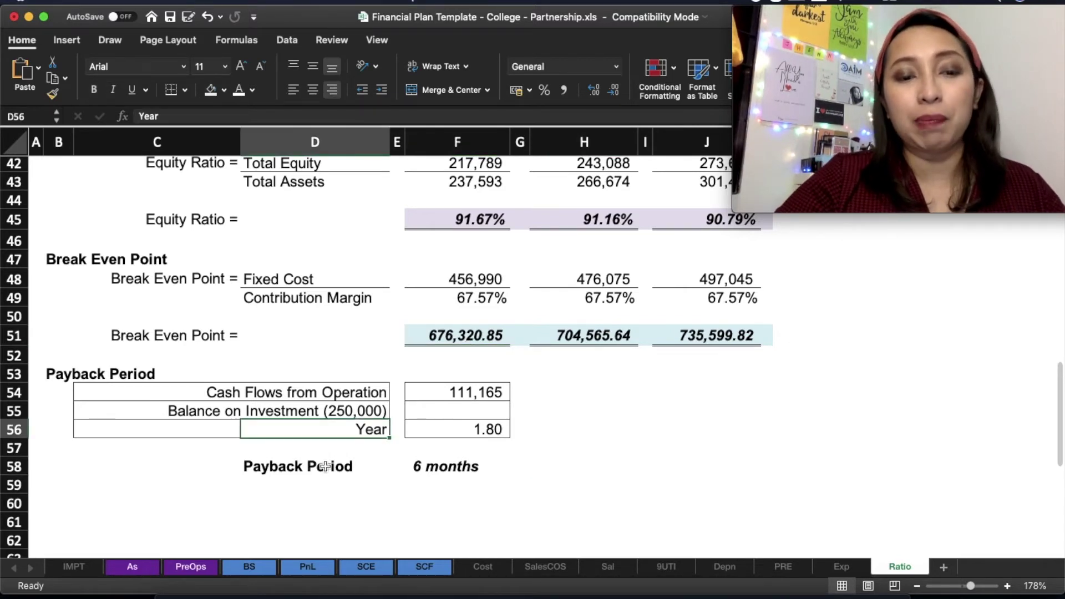
click(325, 466)
click(325, 417)
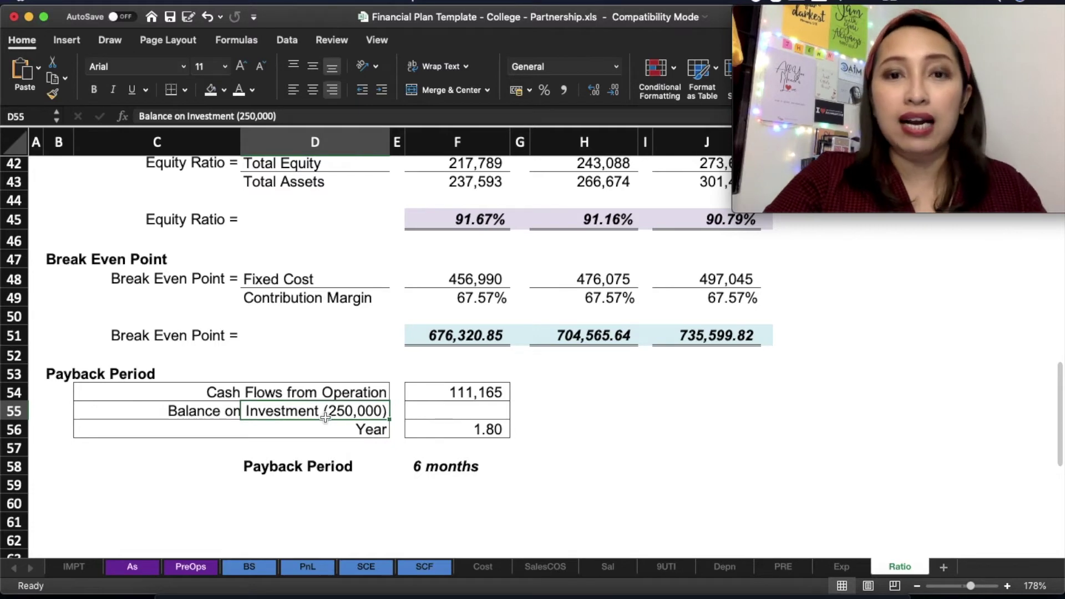
scroll(332, 416, up, 2)
scroll(373, 287, down, 3)
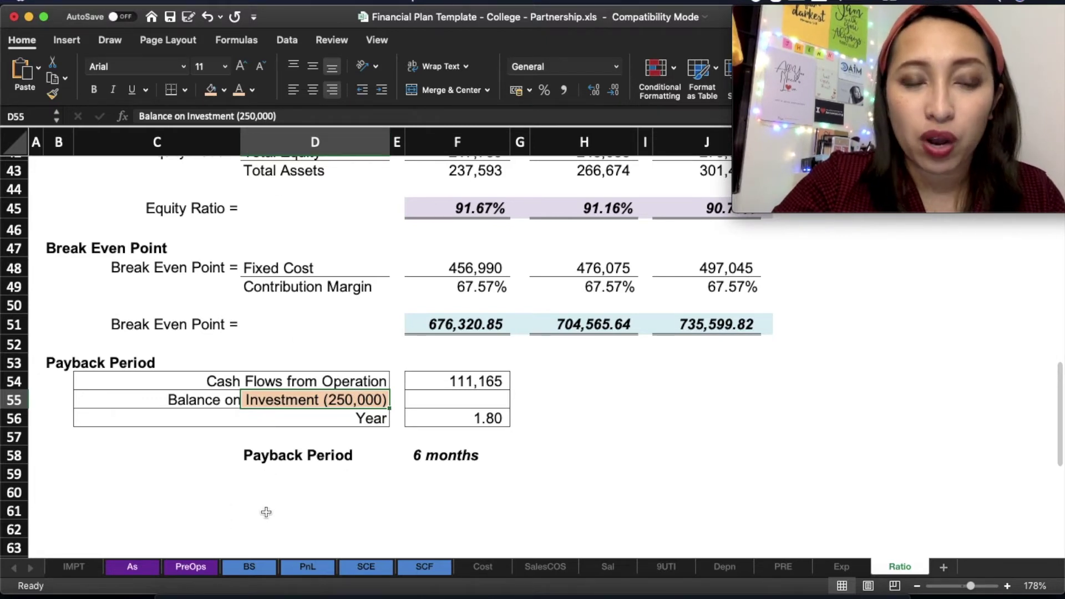
click(188, 567)
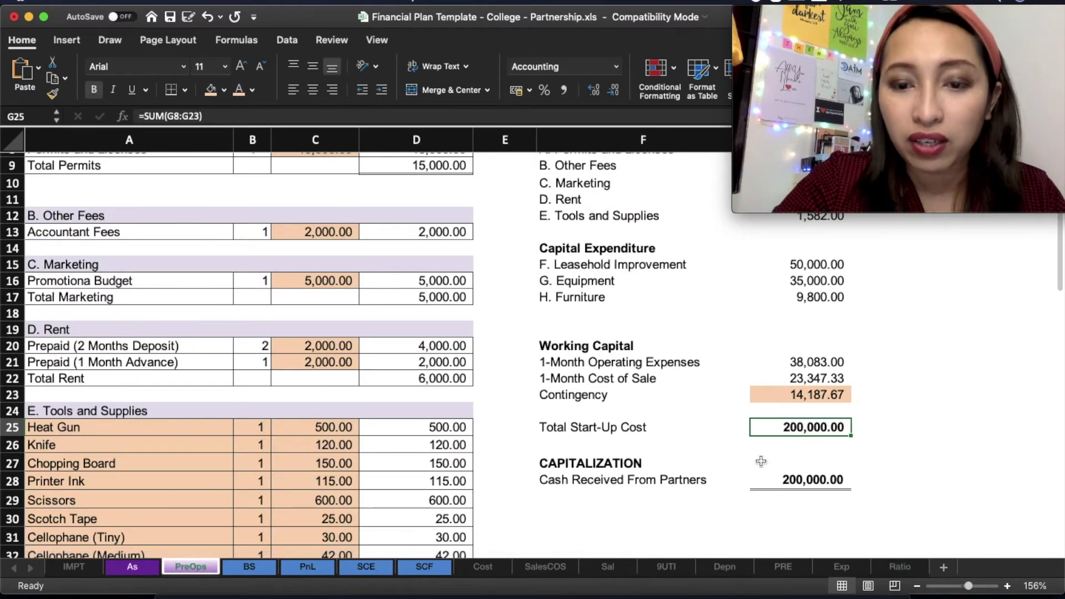
click(899, 566)
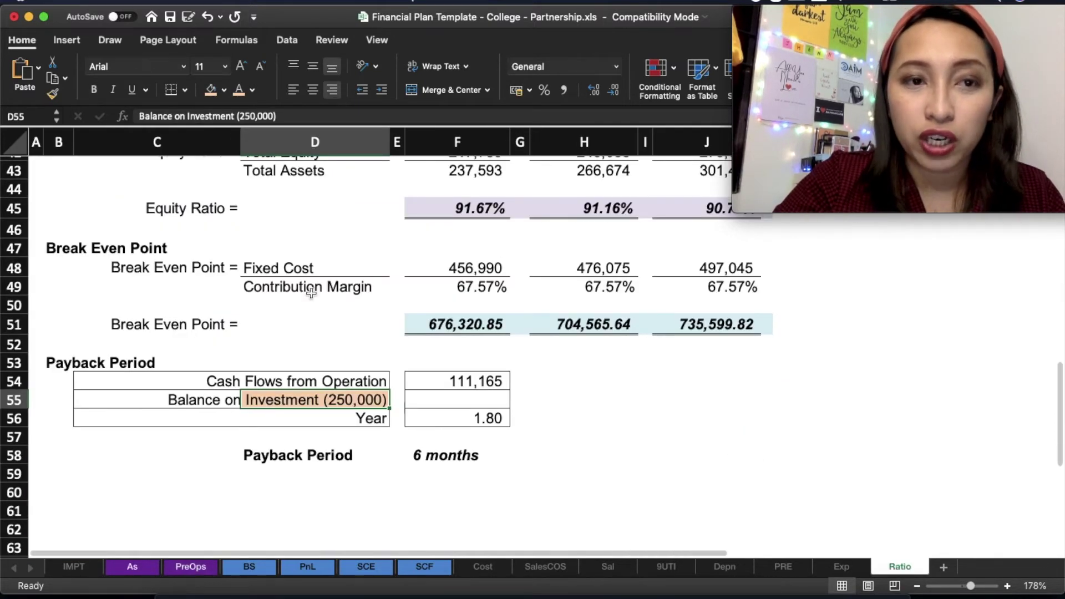
Step: Change the Balance on Investment amount in D55 to (200,000)
click(255, 116)
key(BackSpace)
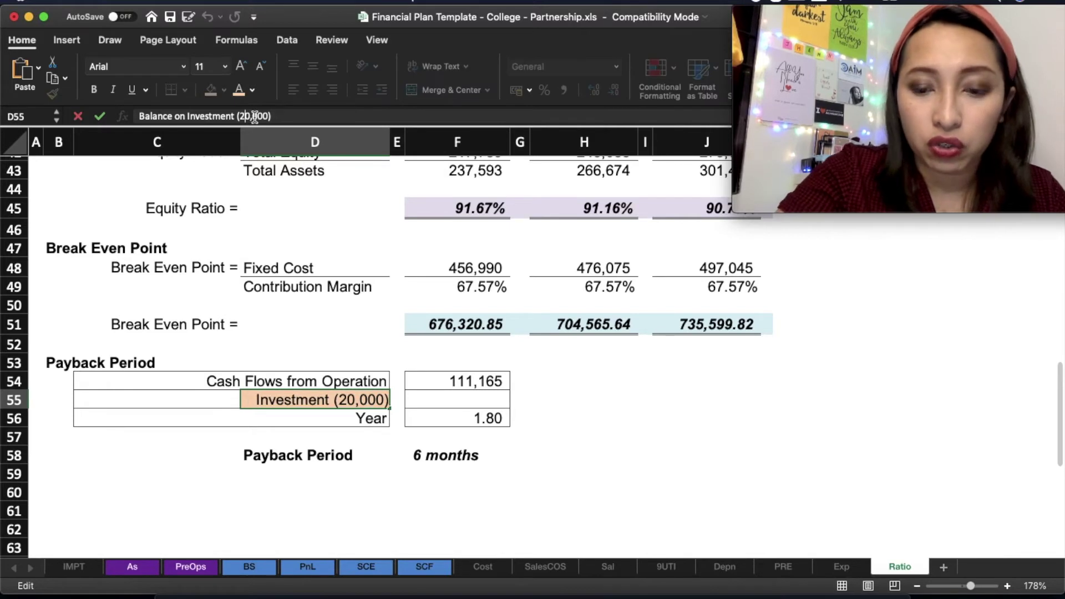
text(0)
key(Return)
key(Up)
key(Right)
key(Right)
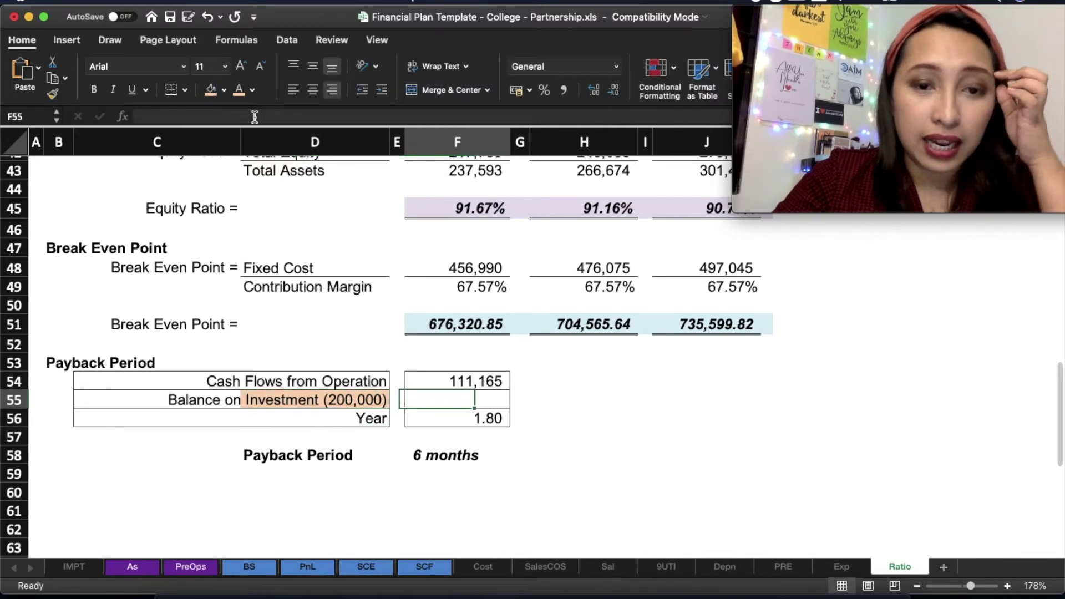
key(Up)
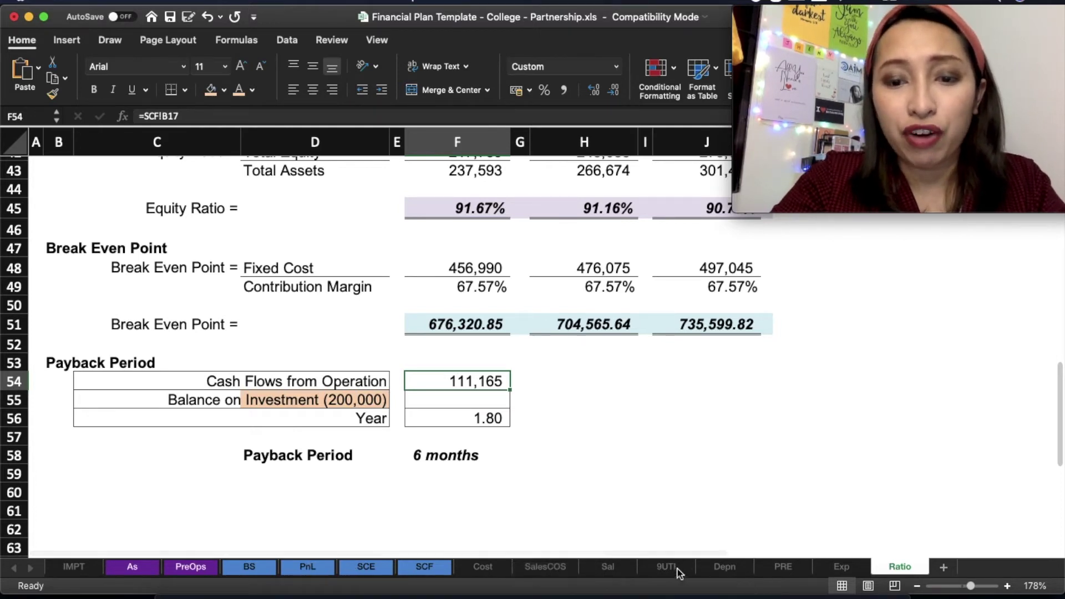
Step: Verify the SCF Year 1 net cash inflow, then copy the Year 1 cash flow in F54
click(425, 566)
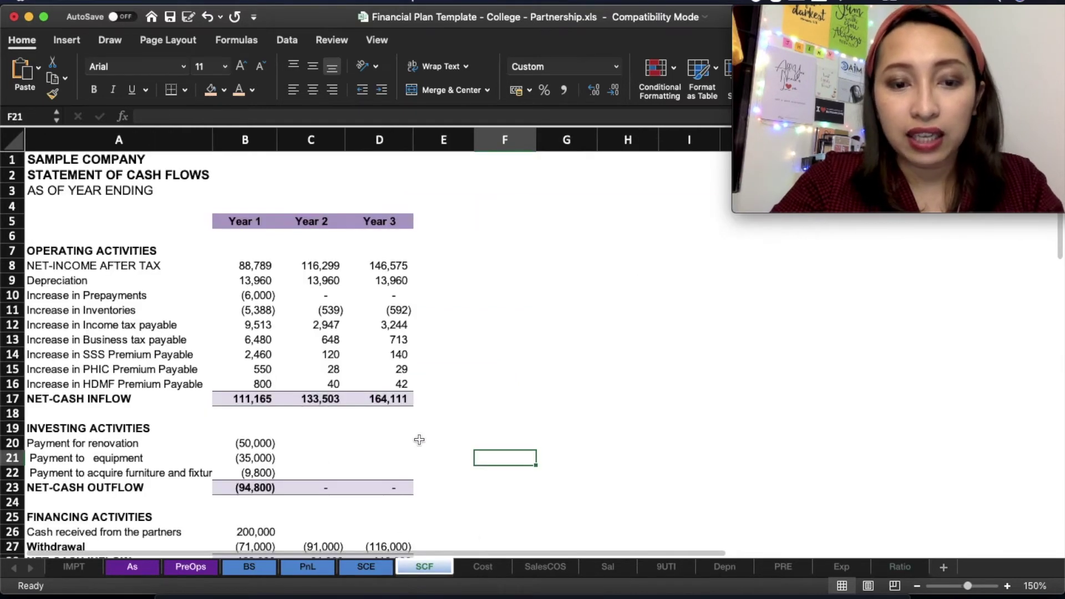
click(246, 400)
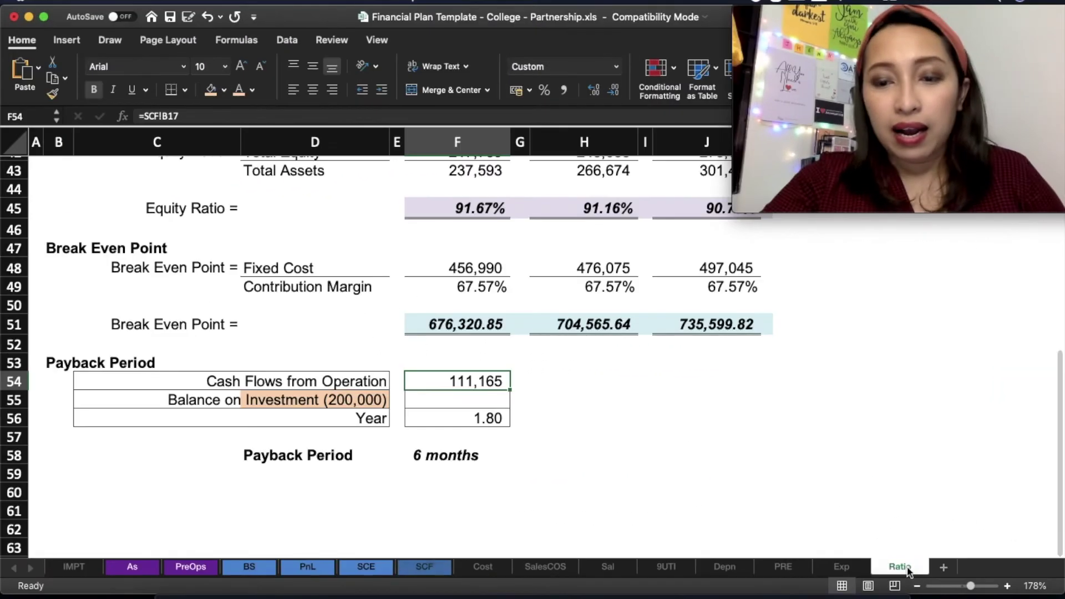
click(638, 488)
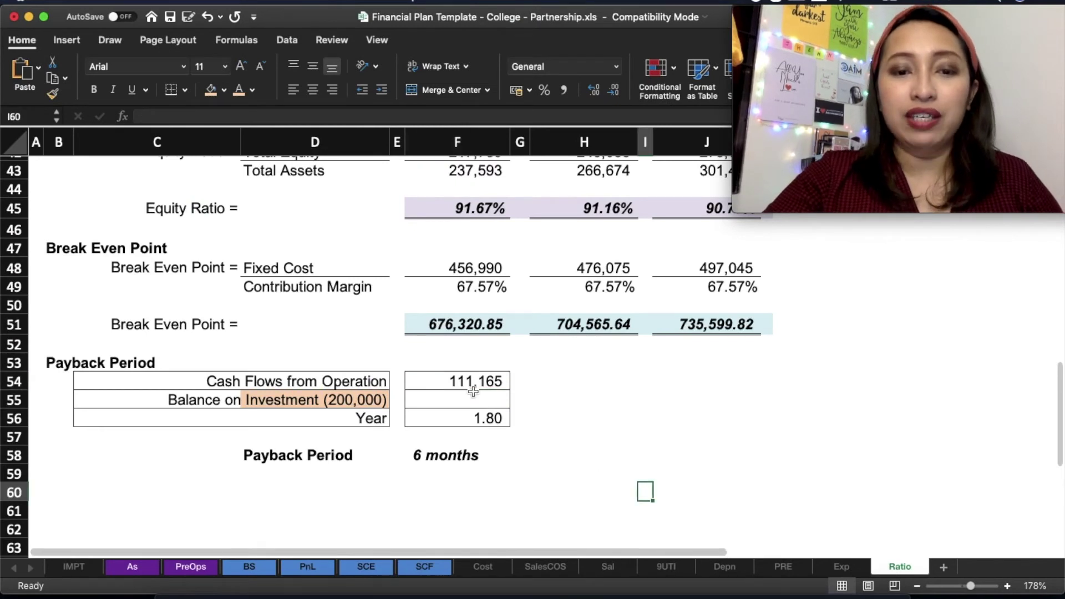
click(483, 418)
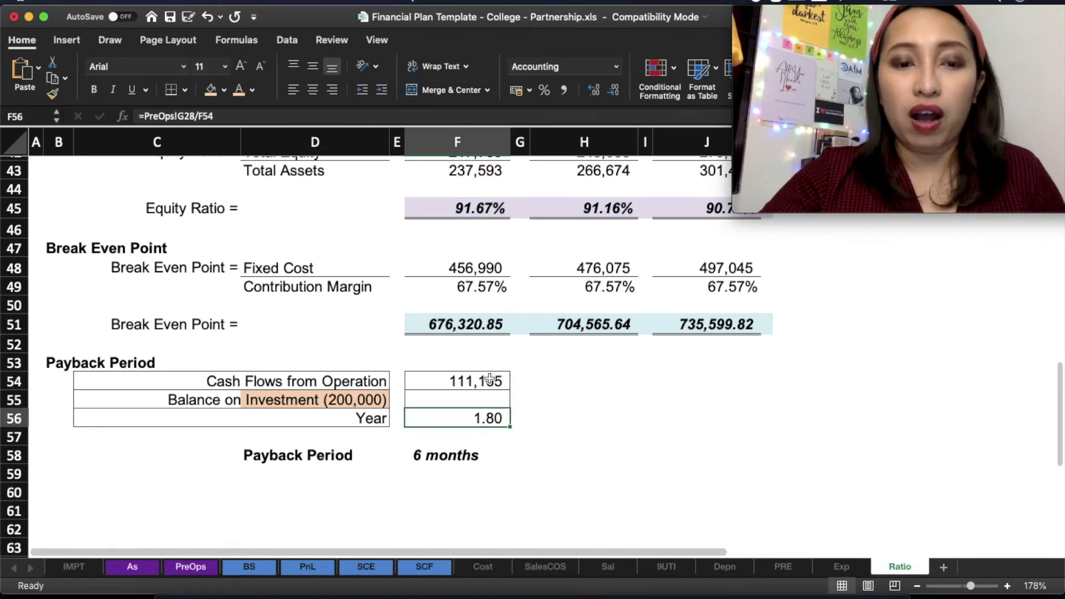
click(490, 379)
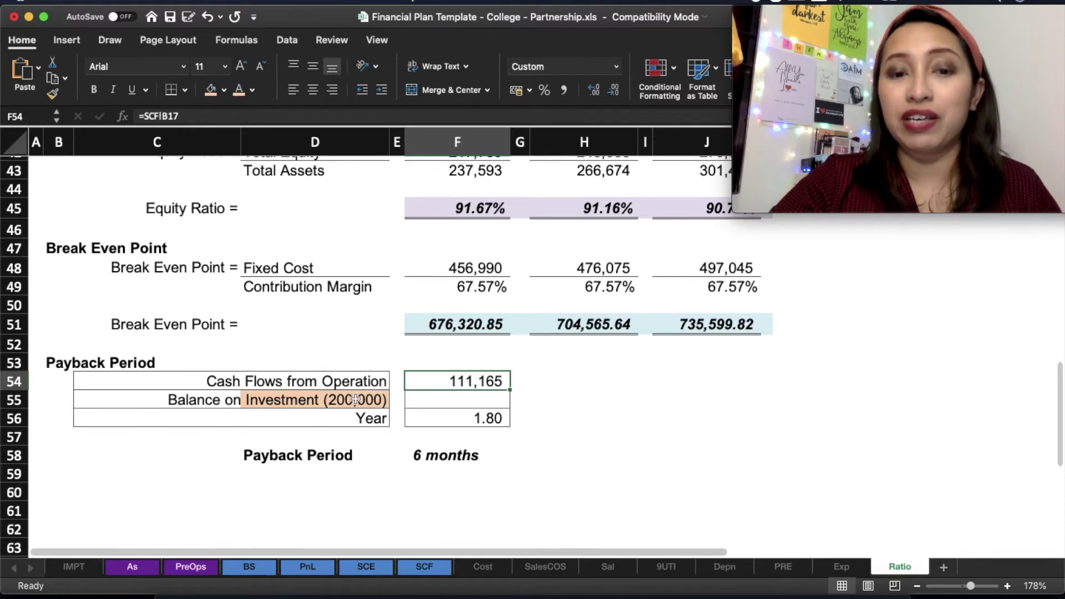
click(493, 417)
click(465, 384)
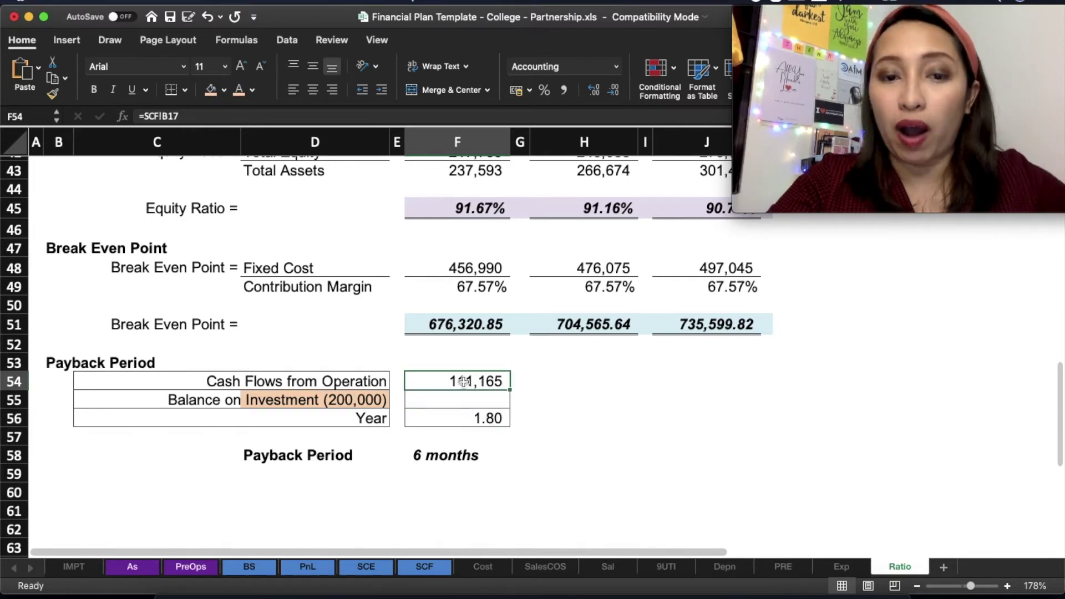
key(ctrl+c)
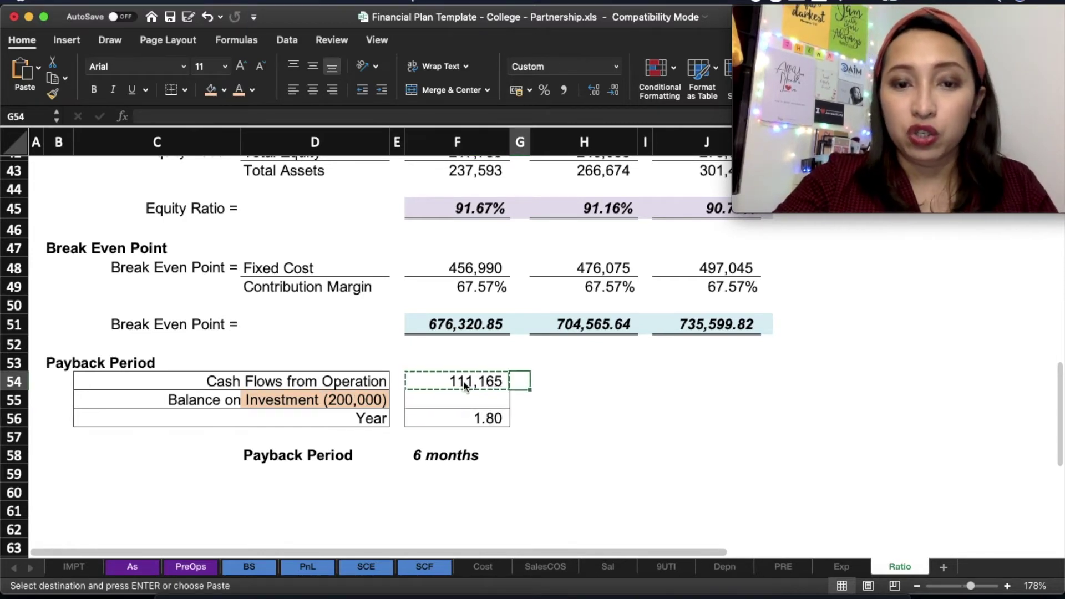
Step: Paste the Year 1 payback formulas F54:F56 into the next column
click(582, 381)
key(Return)
click(487, 418)
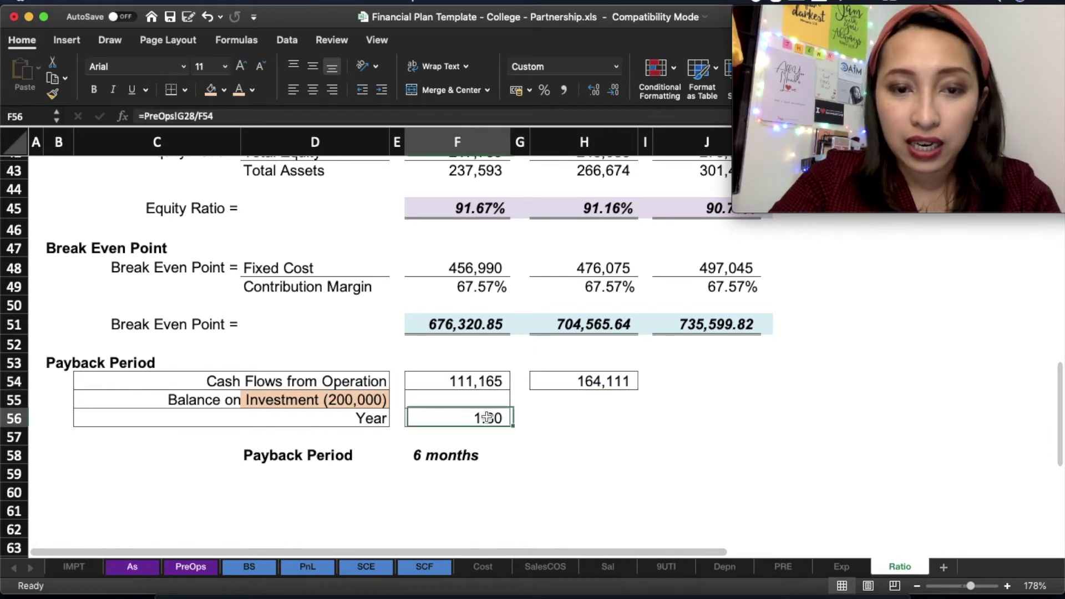
key(ctrl+c)
key(Up)
key(Up)
key(shift+Down)
key(shift+Down)
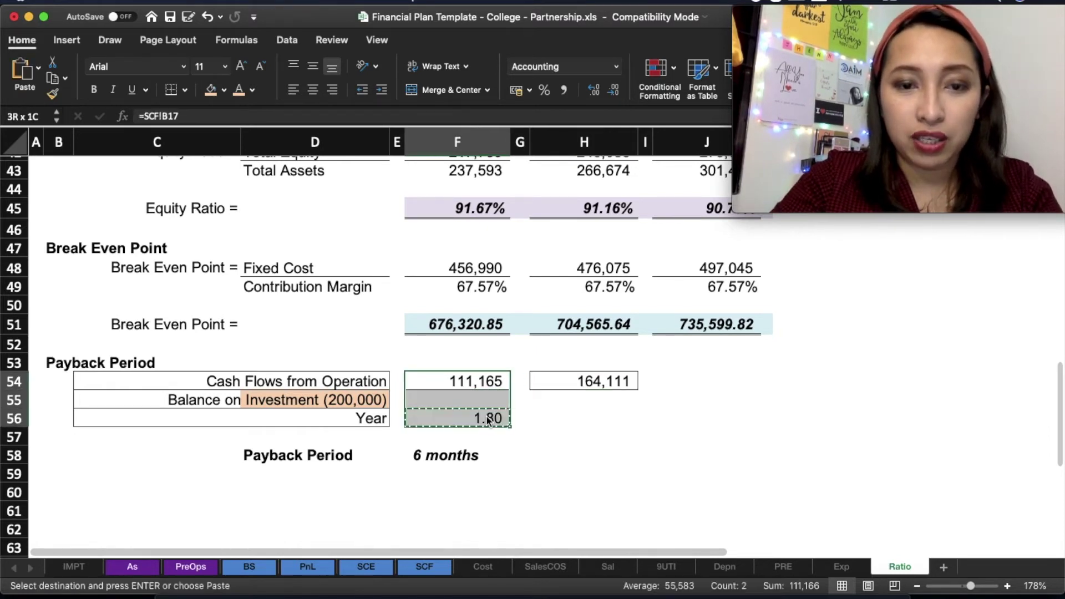
key(ctrl+c)
key(Right)
key(Right)
key(Return)
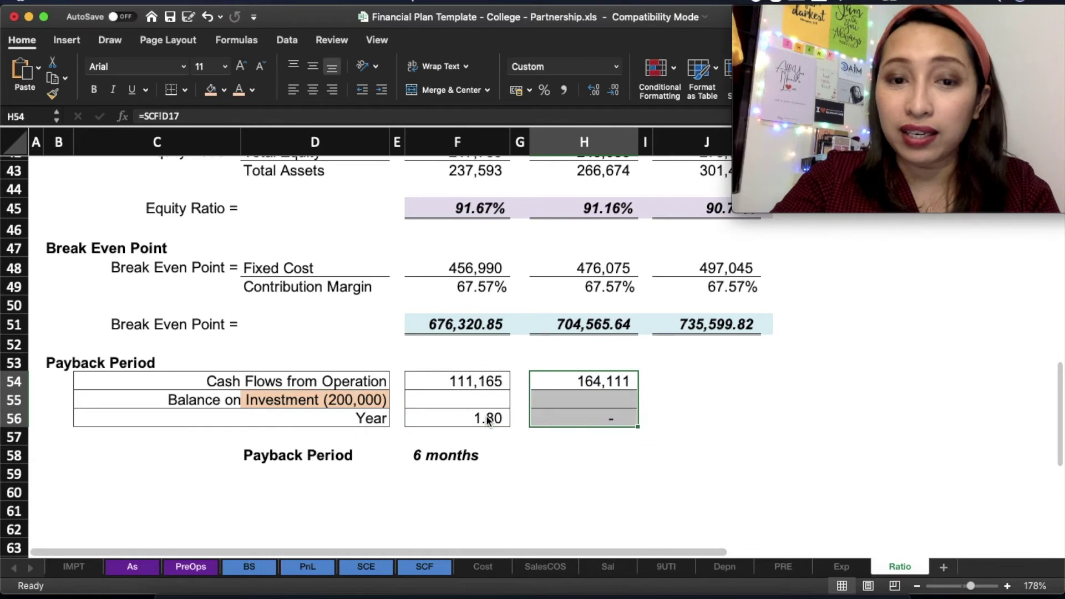
Step: Review the cash flow, balance and year formulas in F54 through F56
click(487, 418)
click(460, 377)
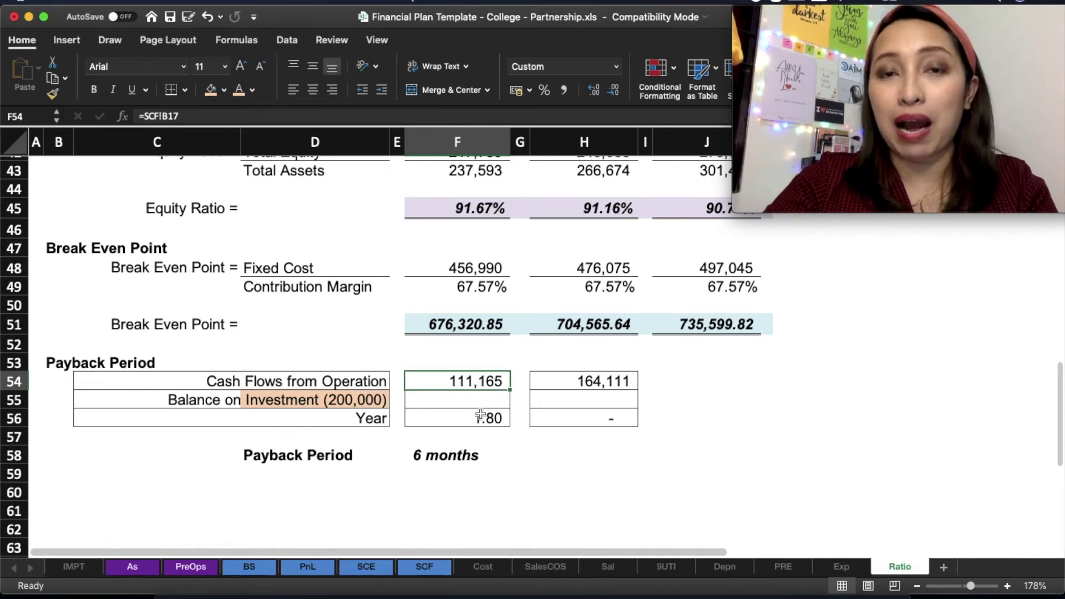
click(486, 397)
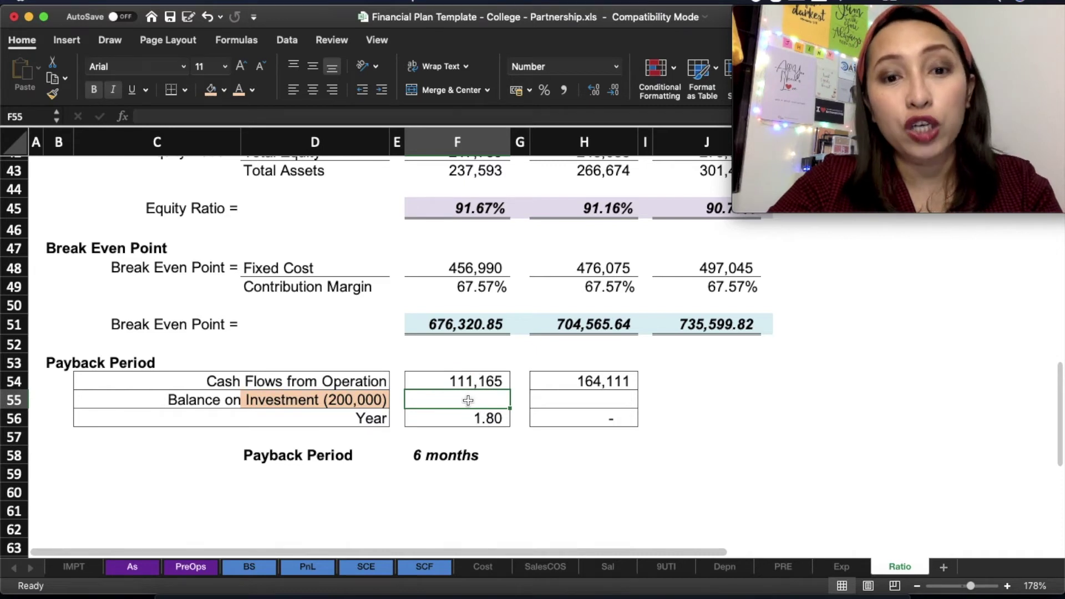
click(476, 381)
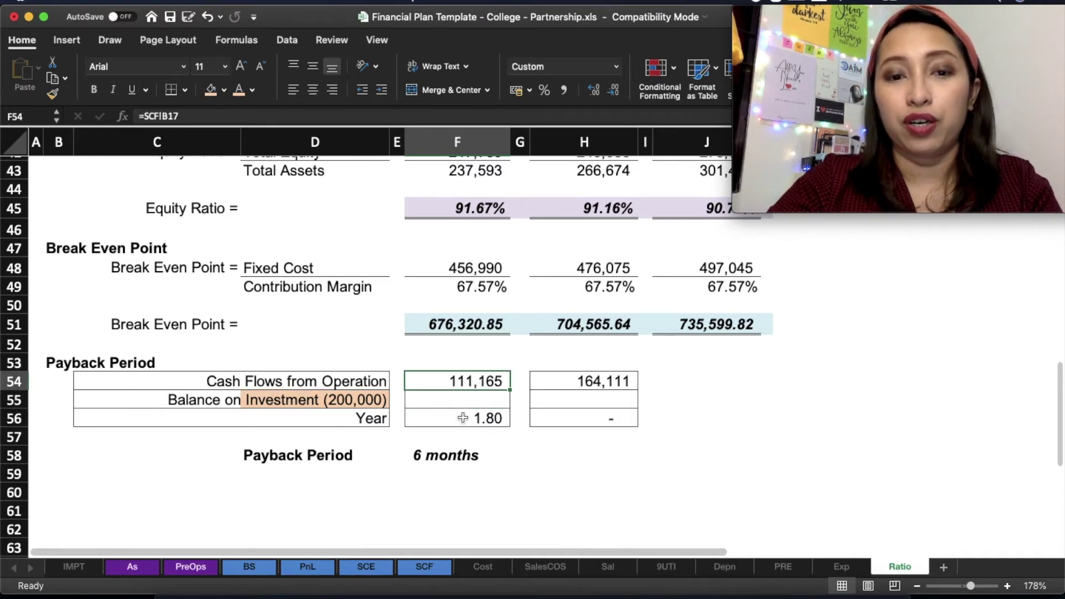
click(463, 418)
click(484, 436)
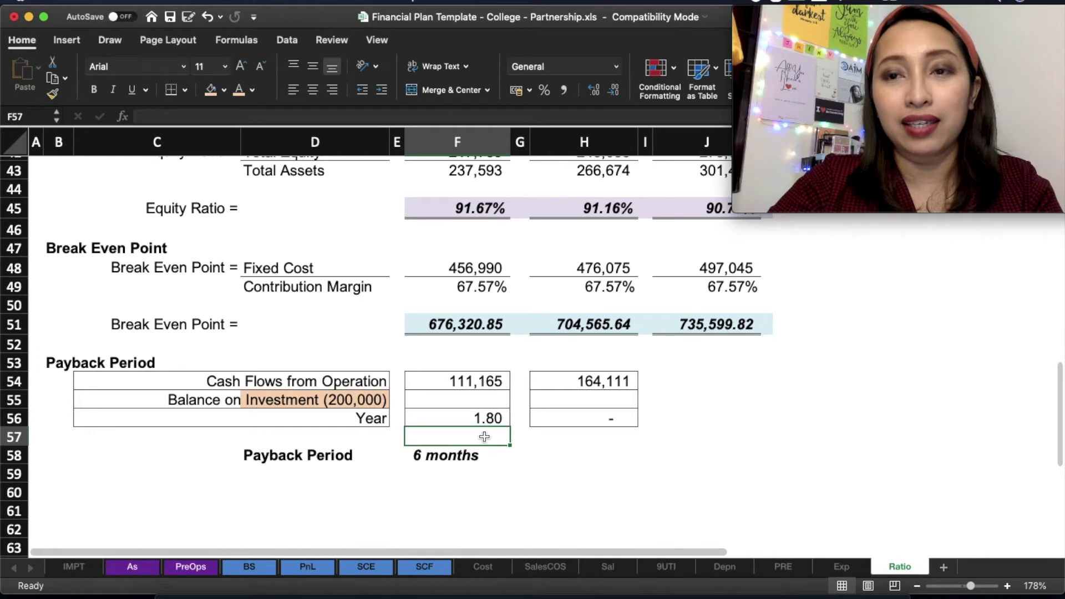
click(518, 476)
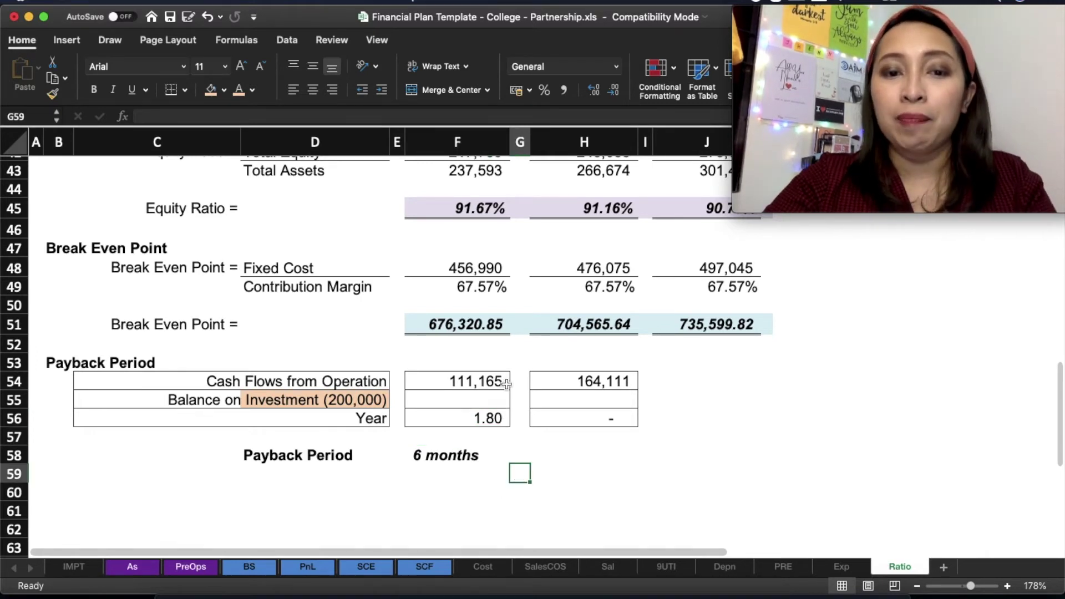
click(478, 380)
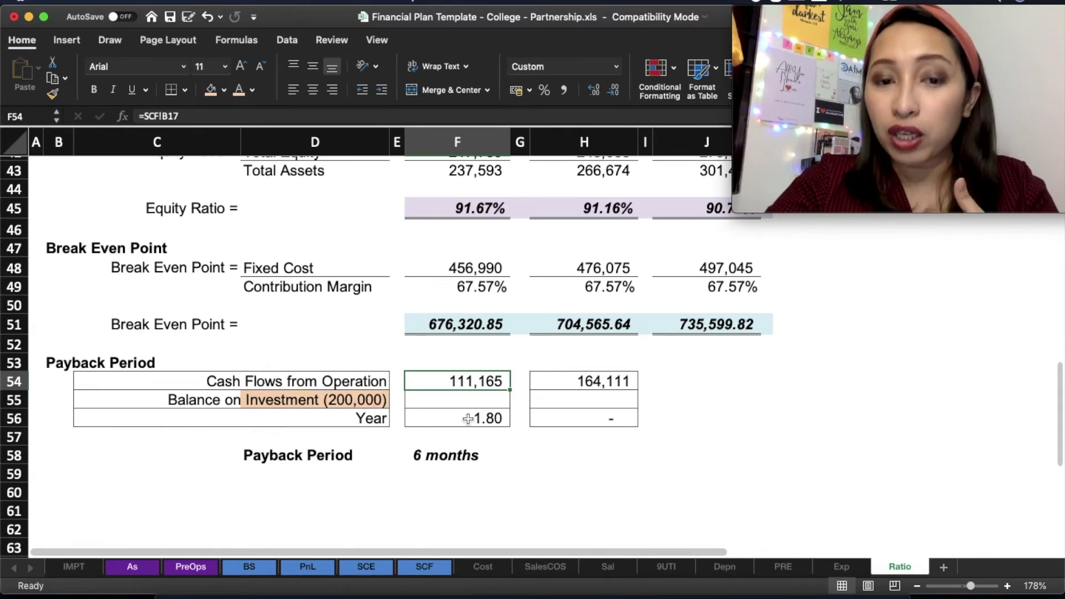
Step: Enter =PreOps!G25-F54 in F55 for an 88,835 remaining balance
click(473, 395)
text(=)
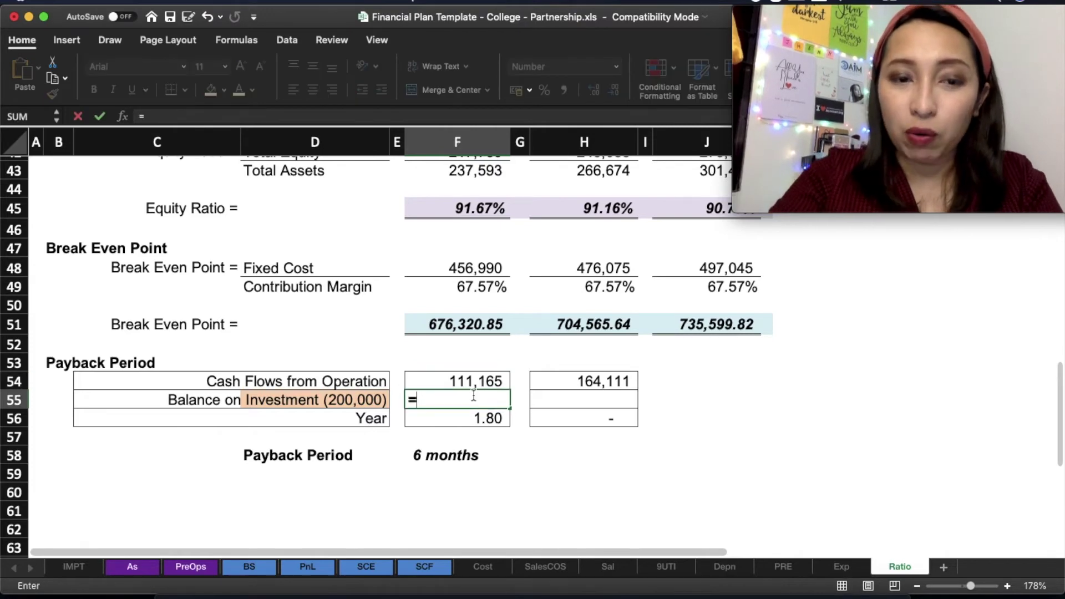
click(191, 566)
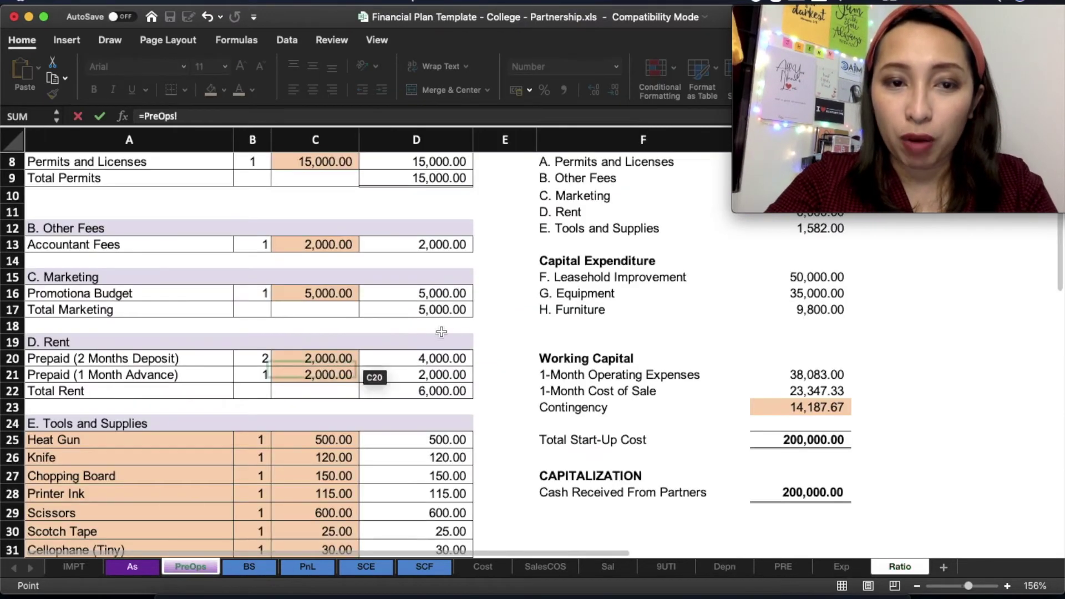
click(796, 440)
key(Return)
key(Up)
click(616, 116)
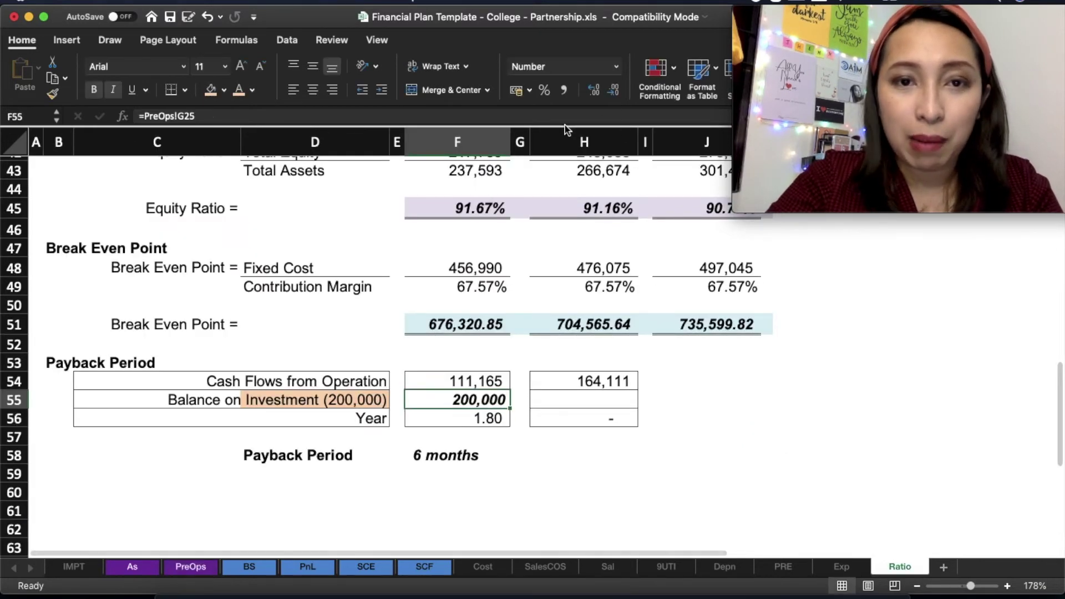
text(-)
click(441, 384)
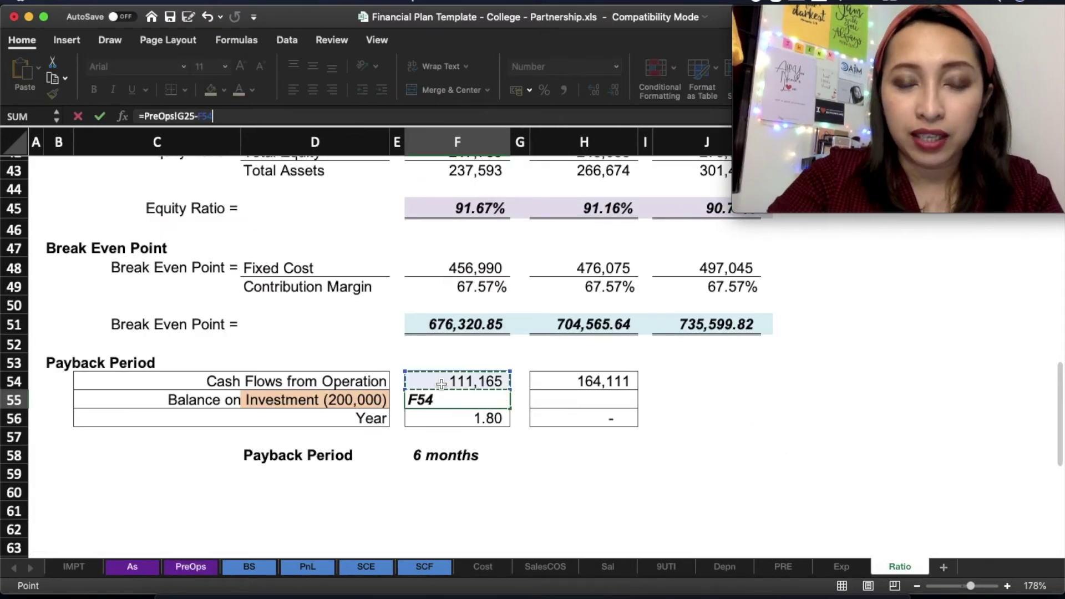
key(Return)
Step: Link H54 to =SCF!C17, the 133,503 Year 2 cash flow
key(Up)
key(Up)
key(Right)
key(Right)
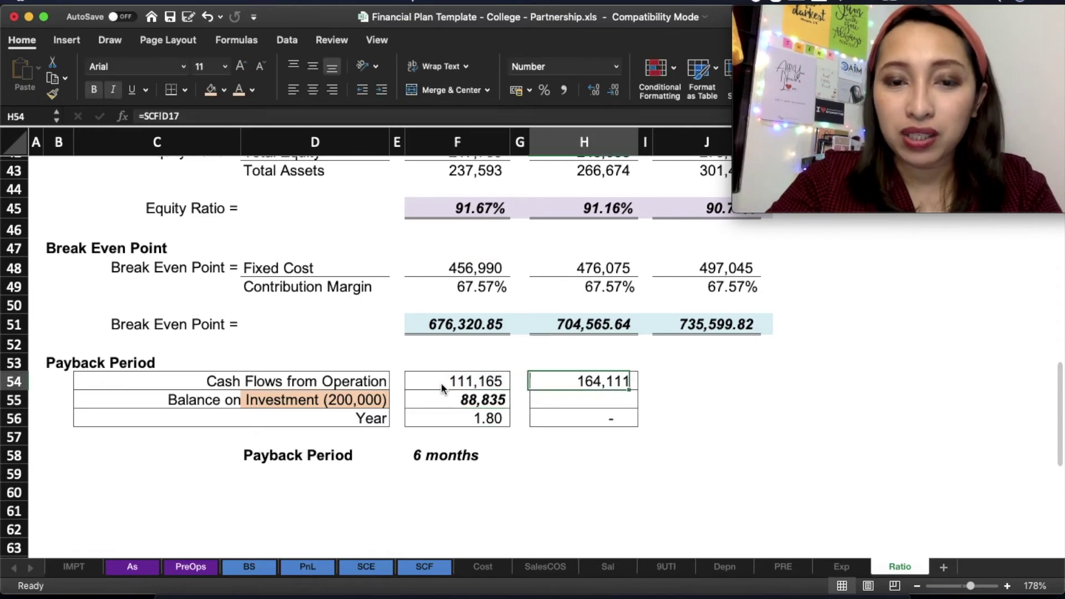
text(=)
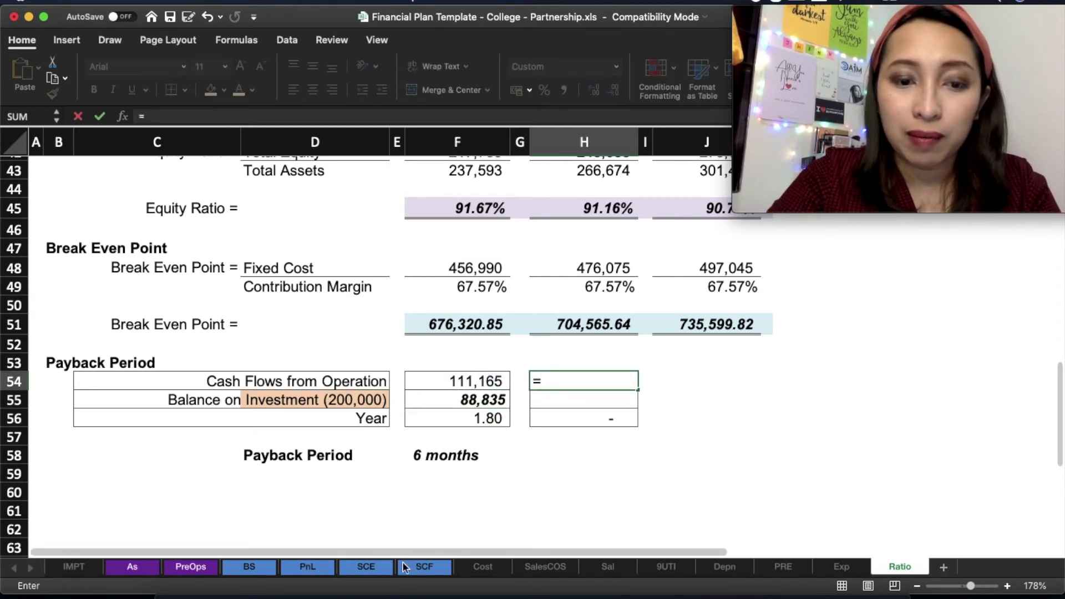
click(418, 565)
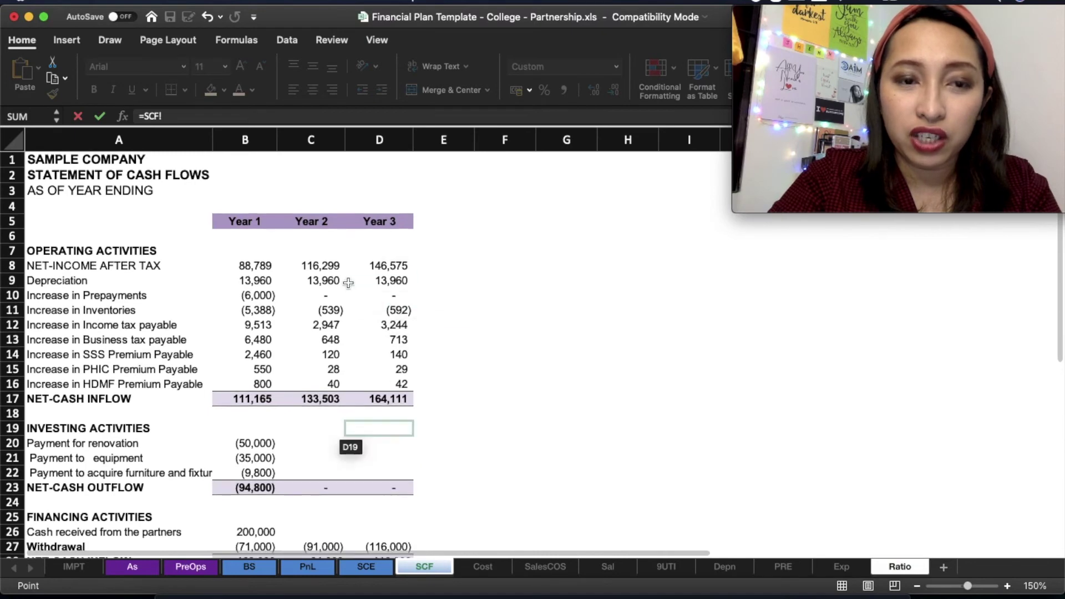
click(318, 398)
key(Return)
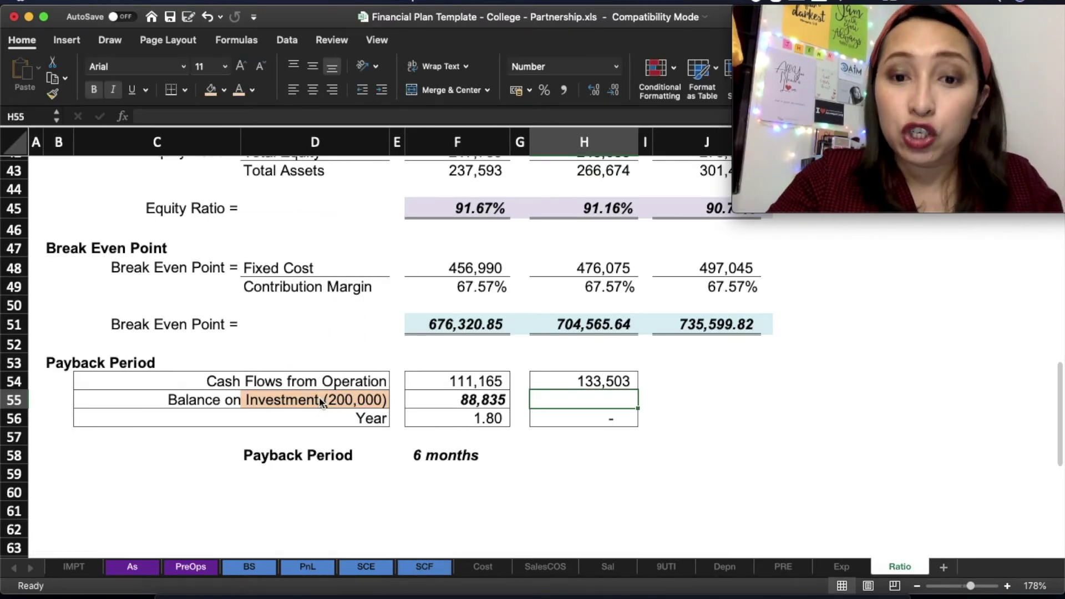
Step: Enter 0 as the Year 2 balance in H55
key(Up)
key(Down)
key(Left)
key(Up)
key(Right)
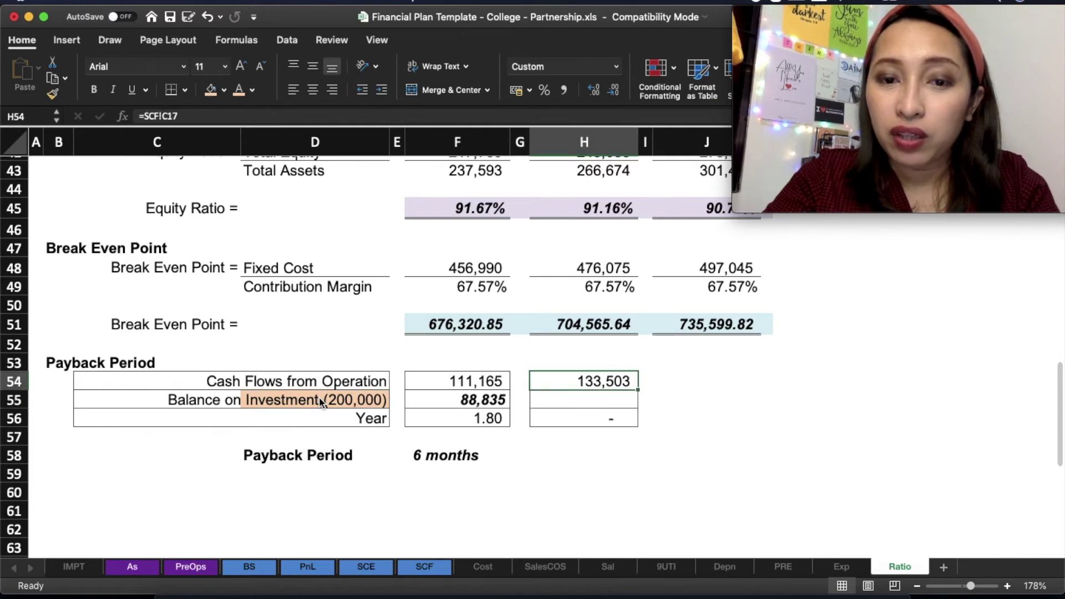
key(Down)
key(Left)
key(Left)
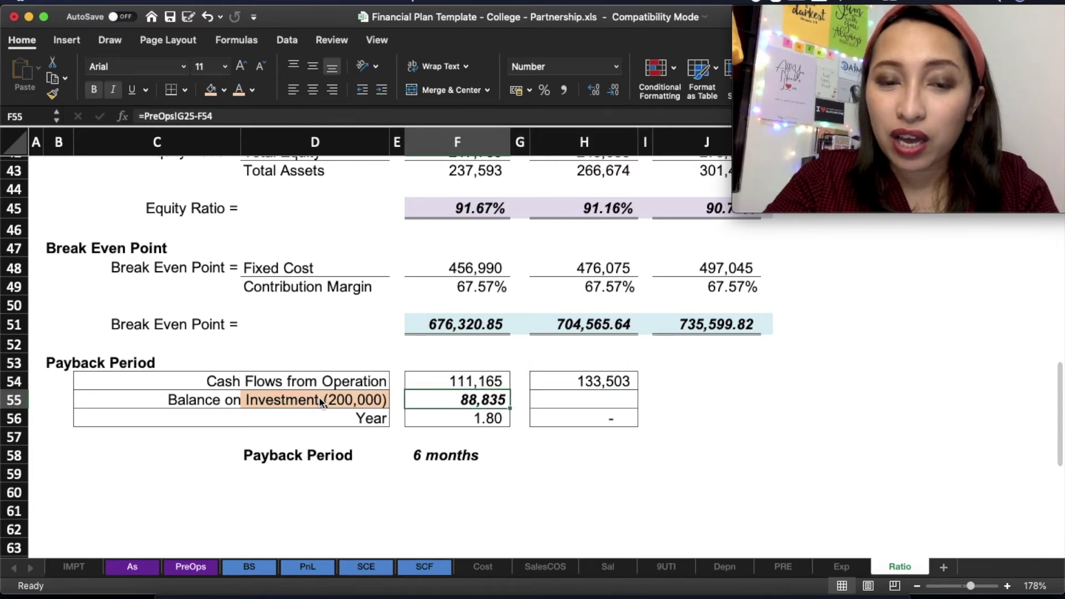
key(Down)
key(Up)
key(Right)
key(Right)
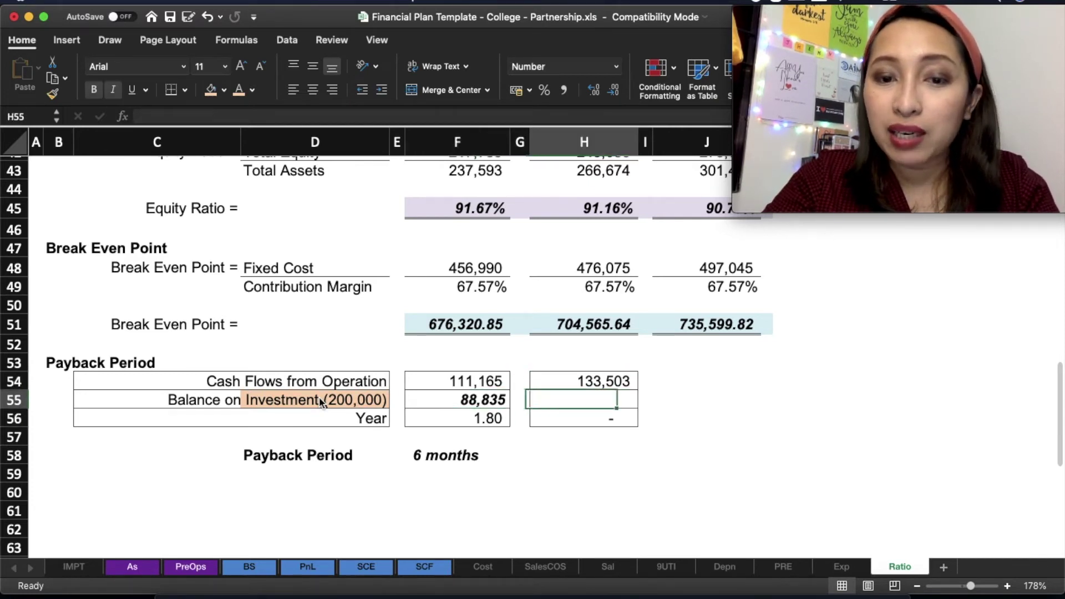
text(0)
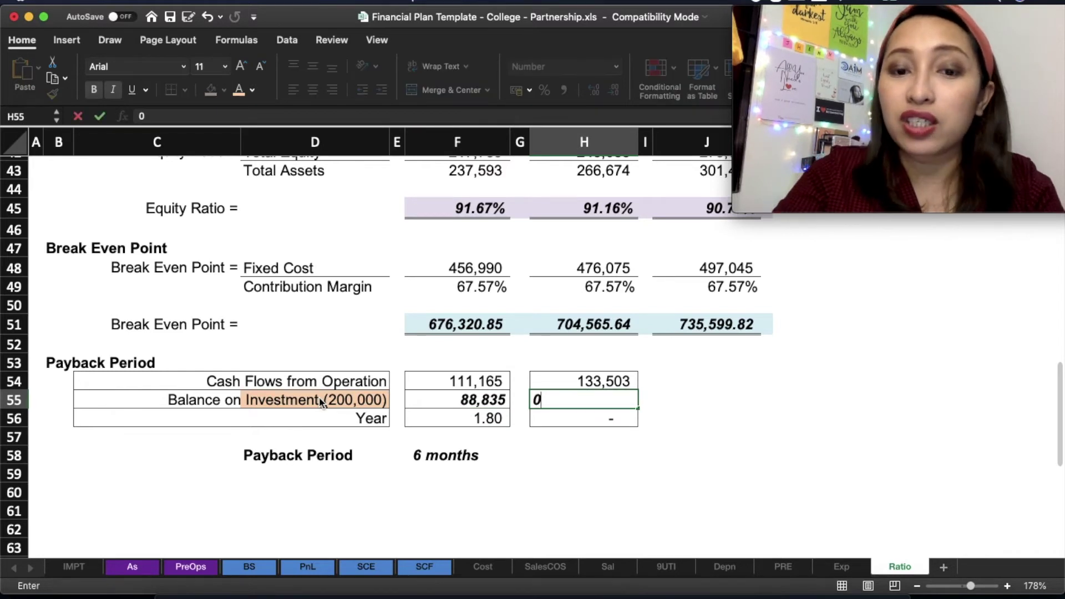
key(Return)
key(Up)
key(Up)
key(Down)
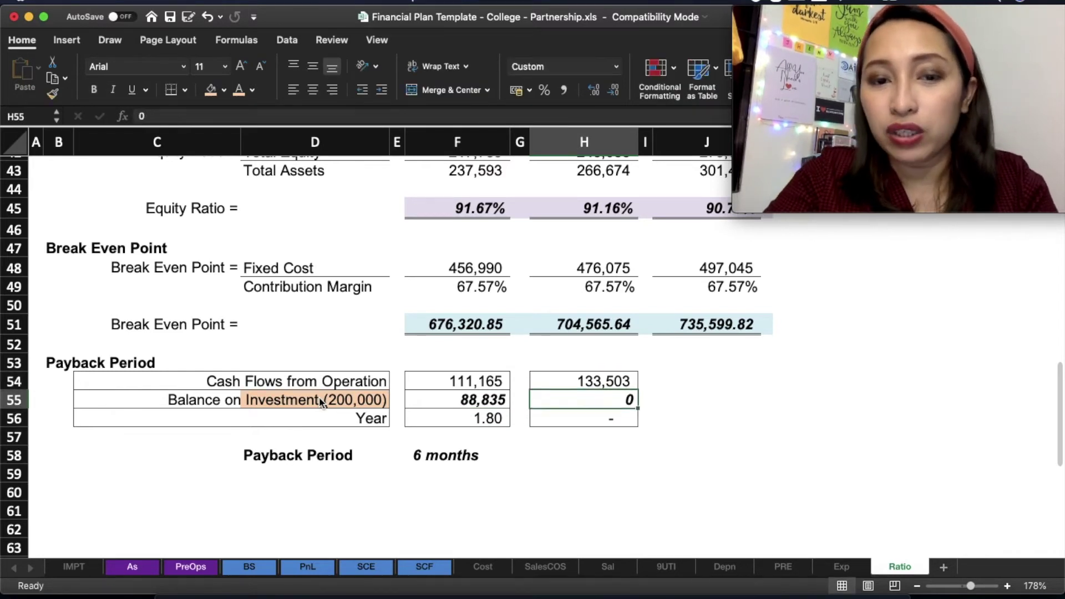
key(Left)
key(Left)
Step: Enter 1 in F56 as the first year's count
key(Right)
key(Right)
key(Up)
key(Down)
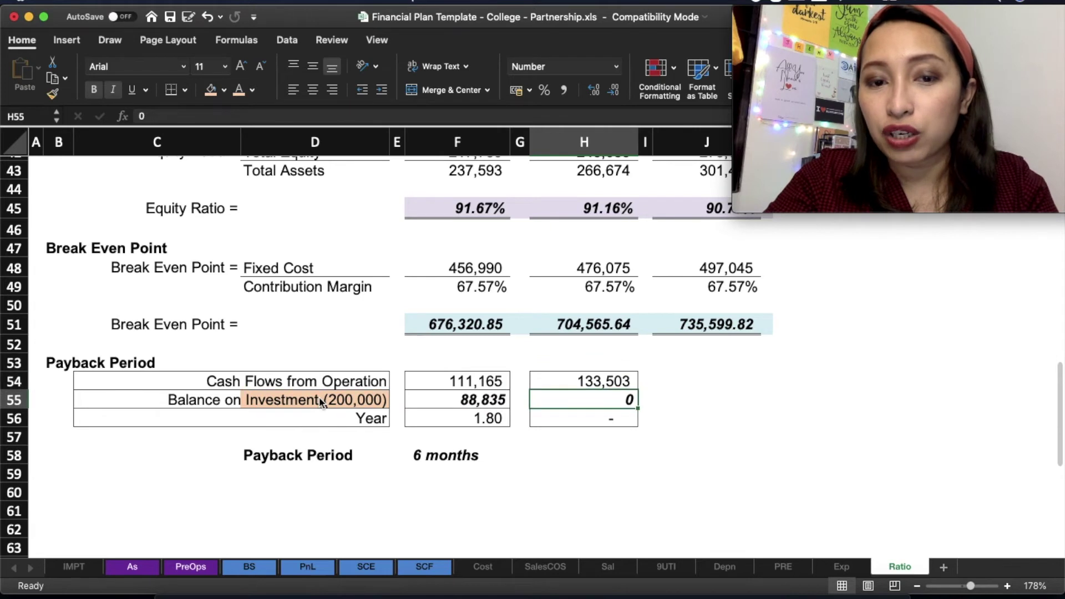
key(Left)
key(Left)
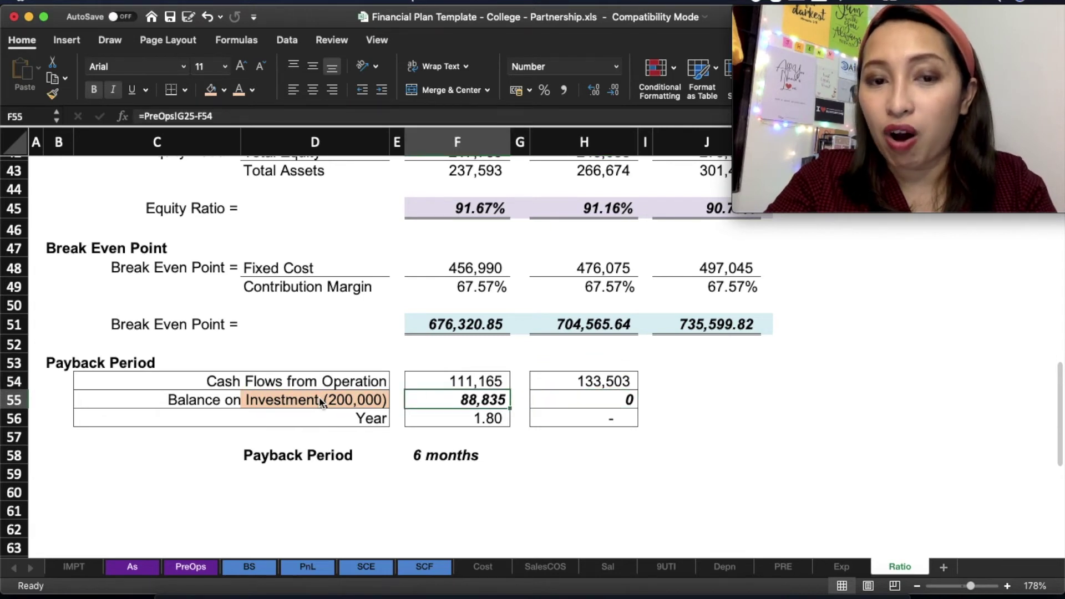
key(Down)
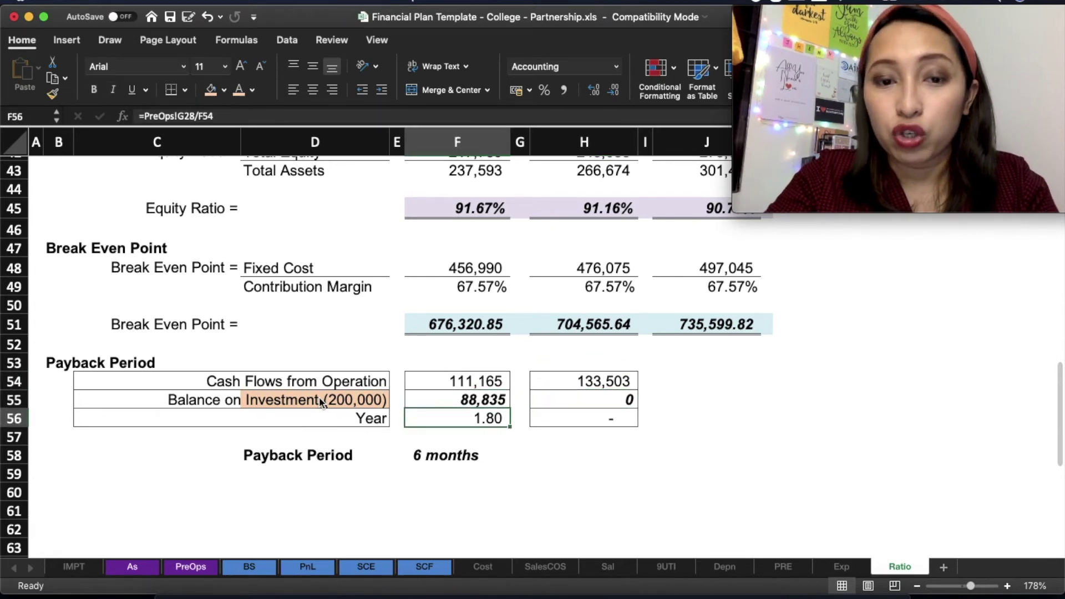
text(1)
key(Return)
Step: Enter =F55/H54 in H56 to get the 0.67 year fraction for Year 2
key(Up)
key(Right)
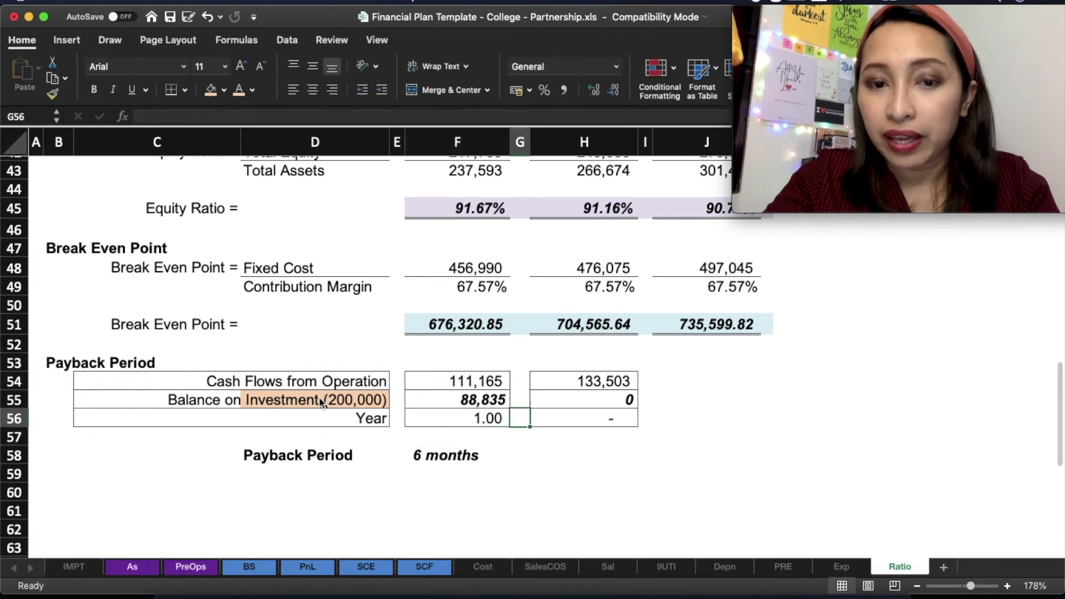
key(Right)
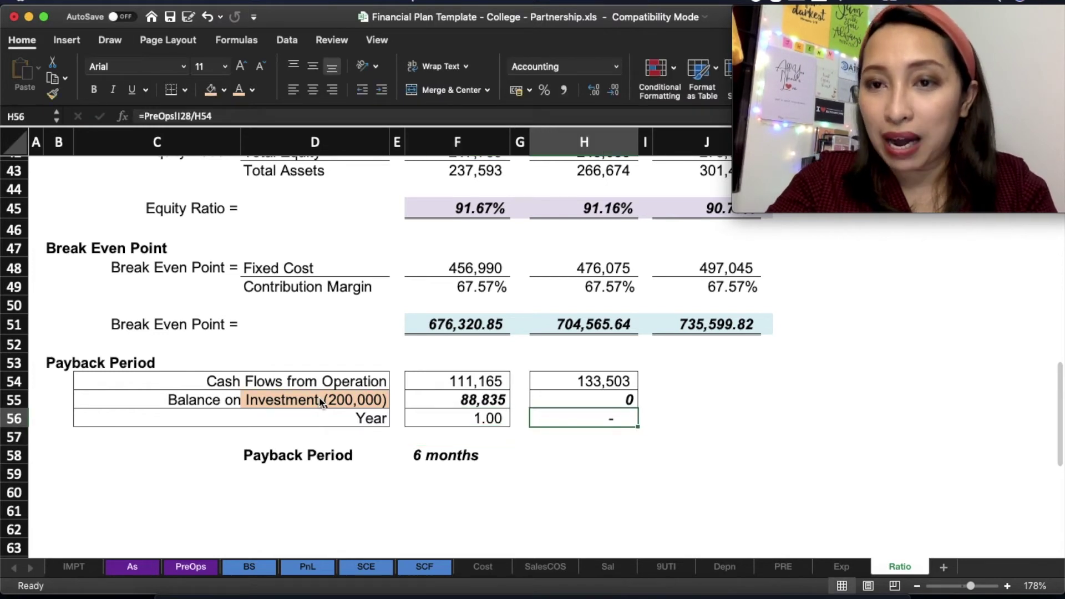
text(=)
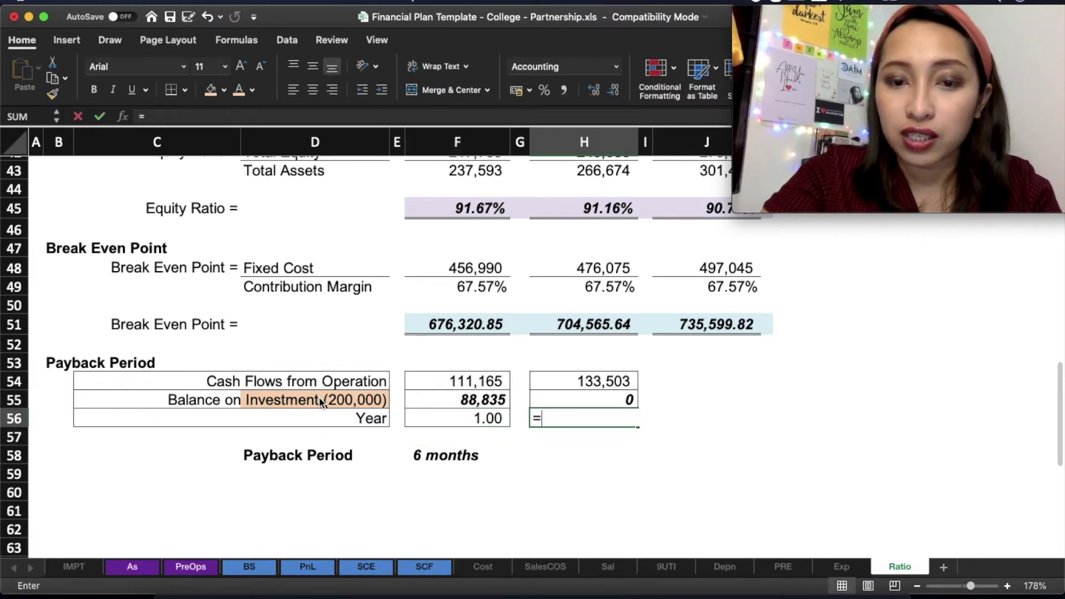
click(453, 394)
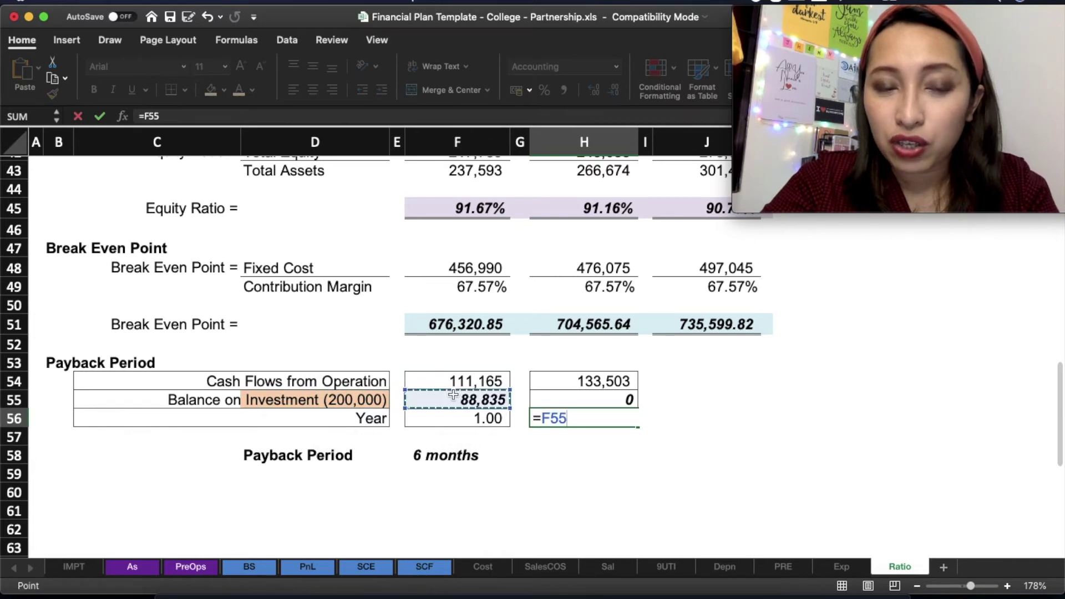
text(/)
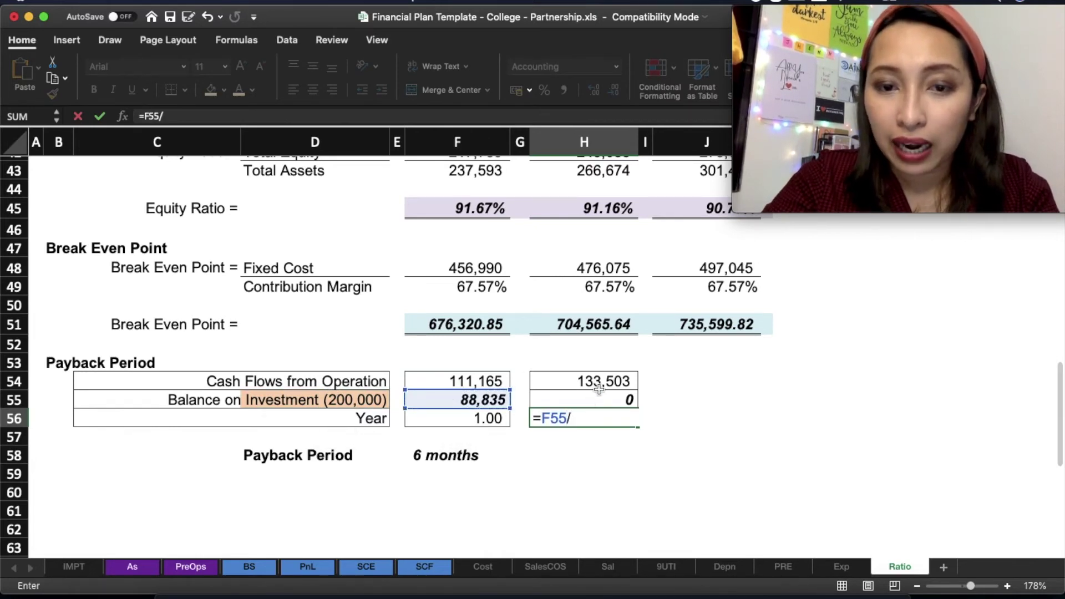
click(602, 383)
key(Return)
key(Up)
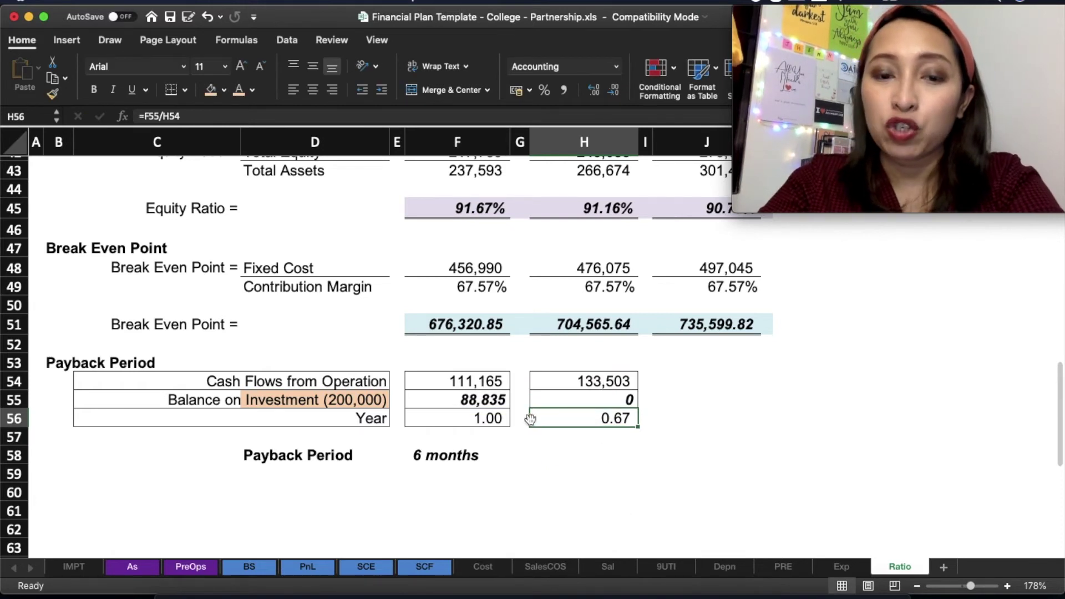
click(480, 420)
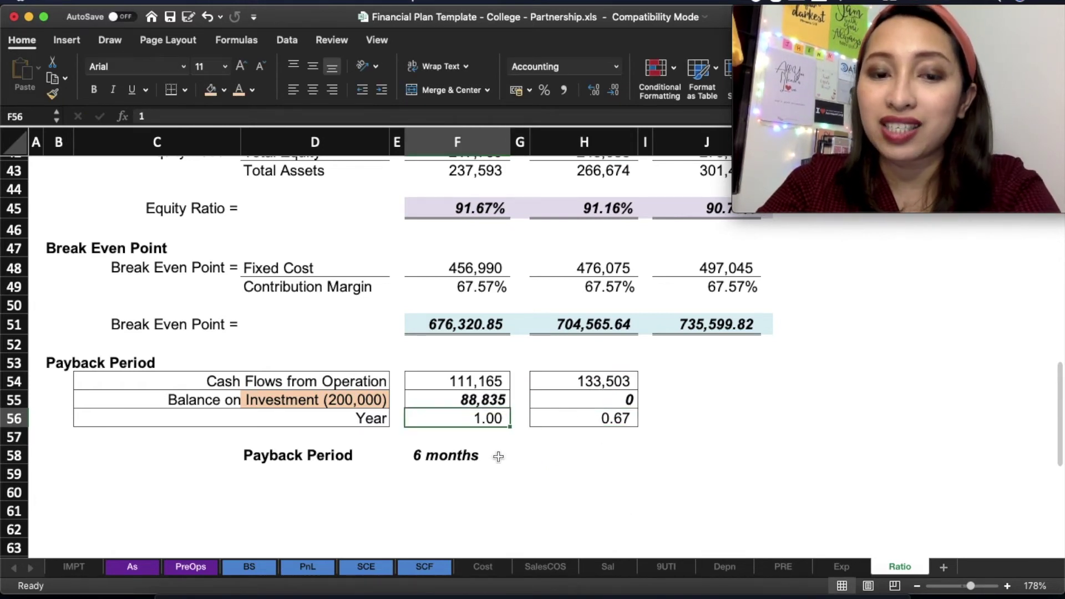
click(476, 456)
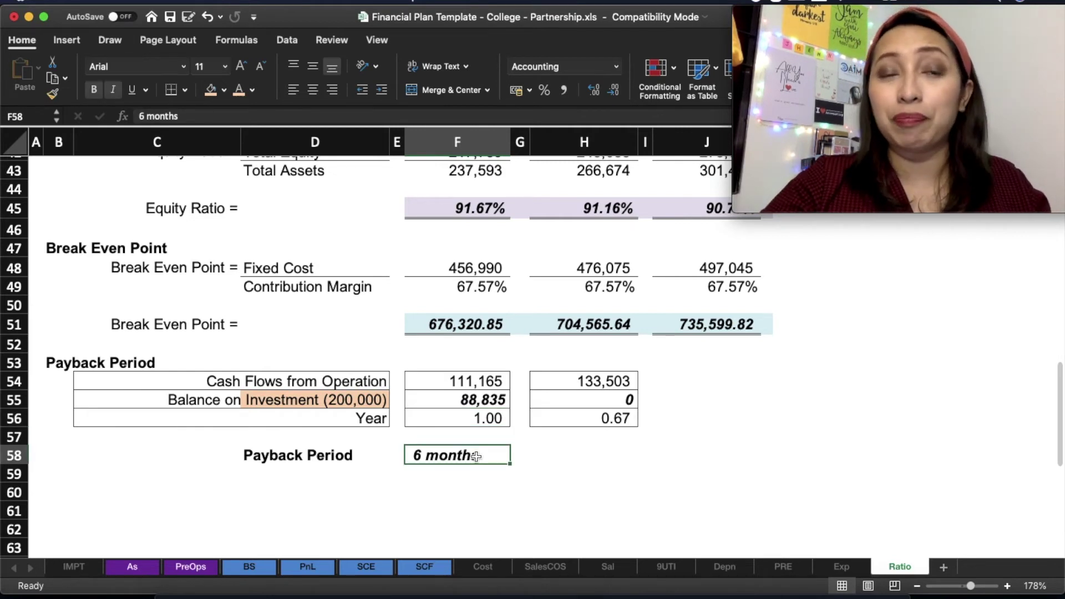
click(597, 462)
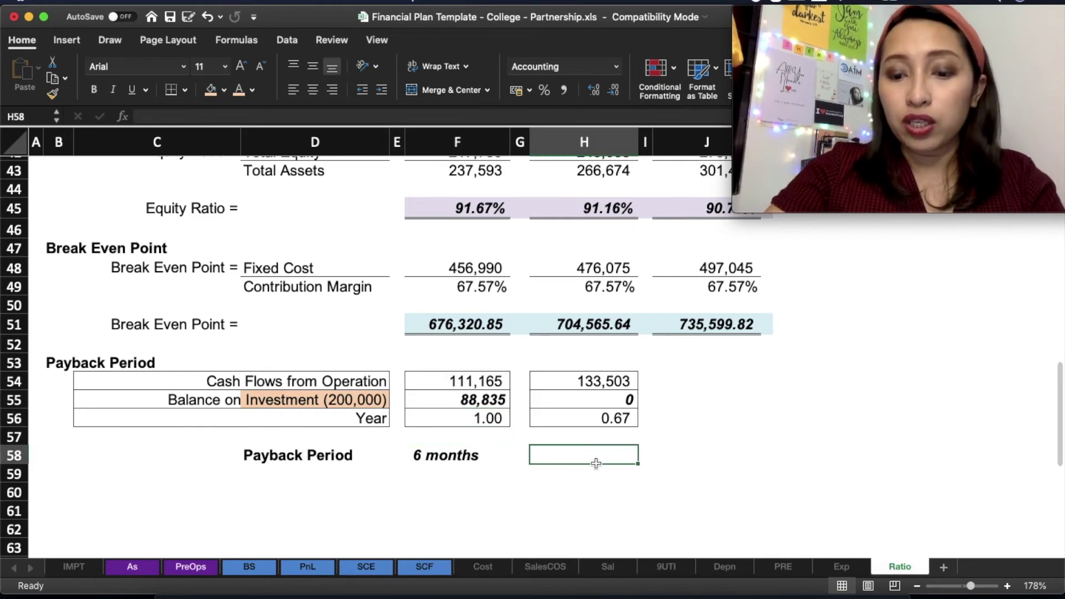
Step: Convert the year fraction to months with =12*H56 in H58, giving 7.99
text(=)
key(Escape)
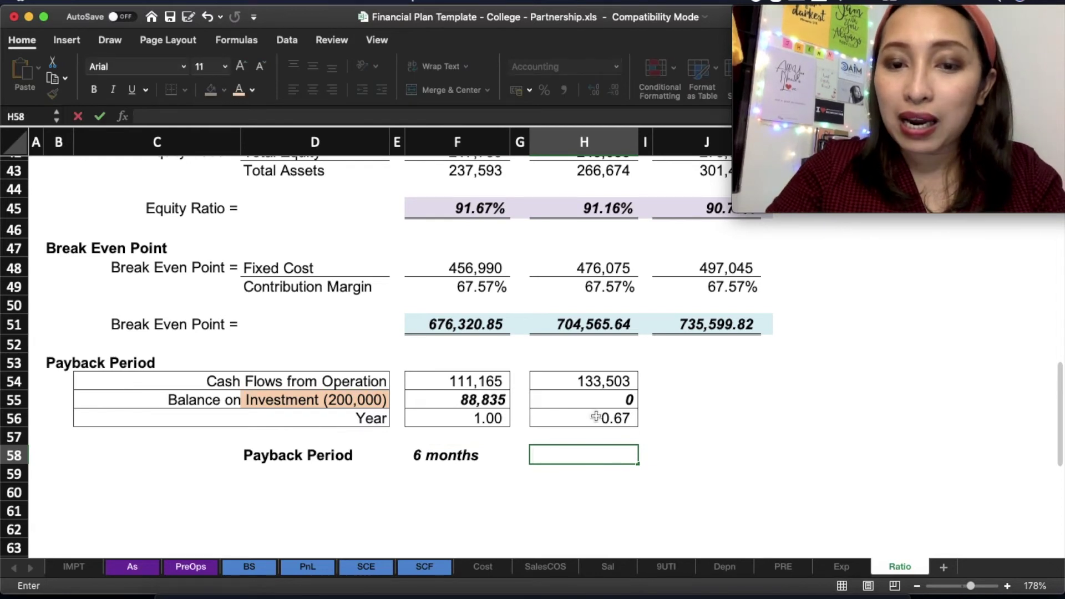
click(594, 419)
click(604, 454)
text(=)
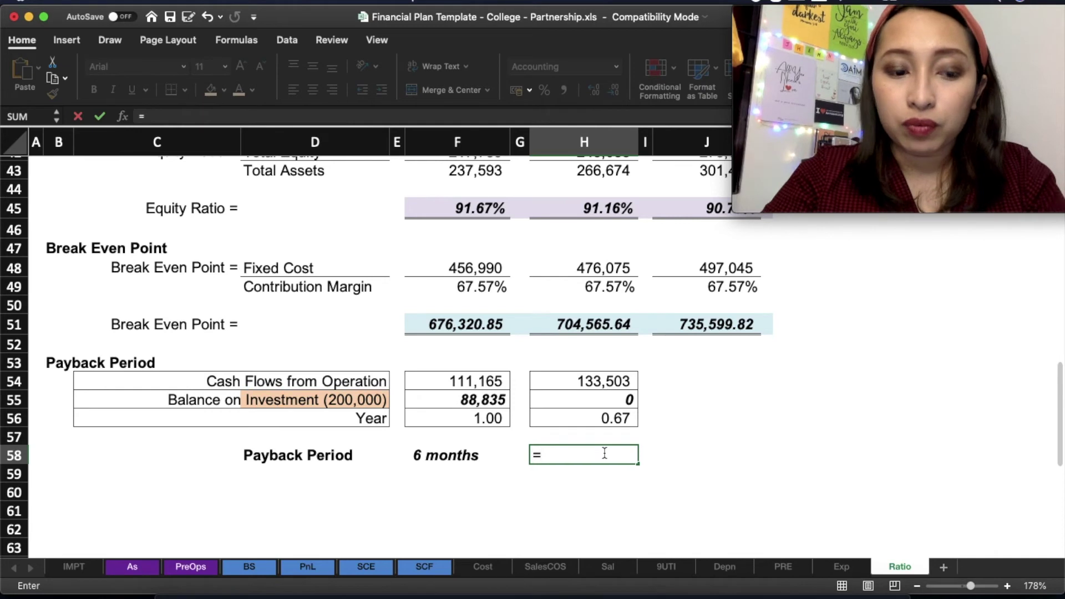
text(12)
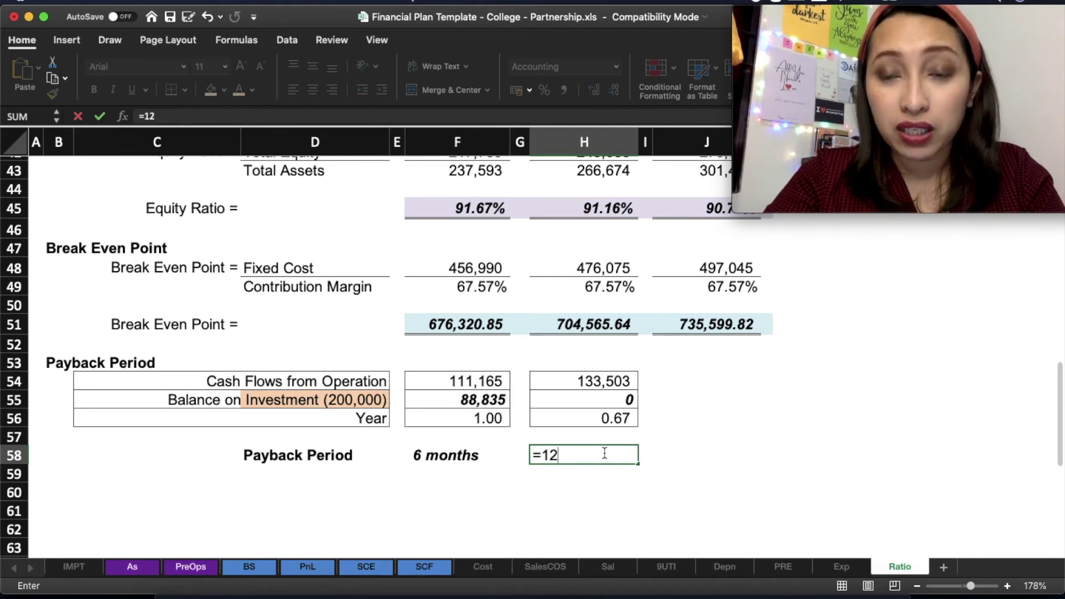
text(*)
click(617, 418)
key(Return)
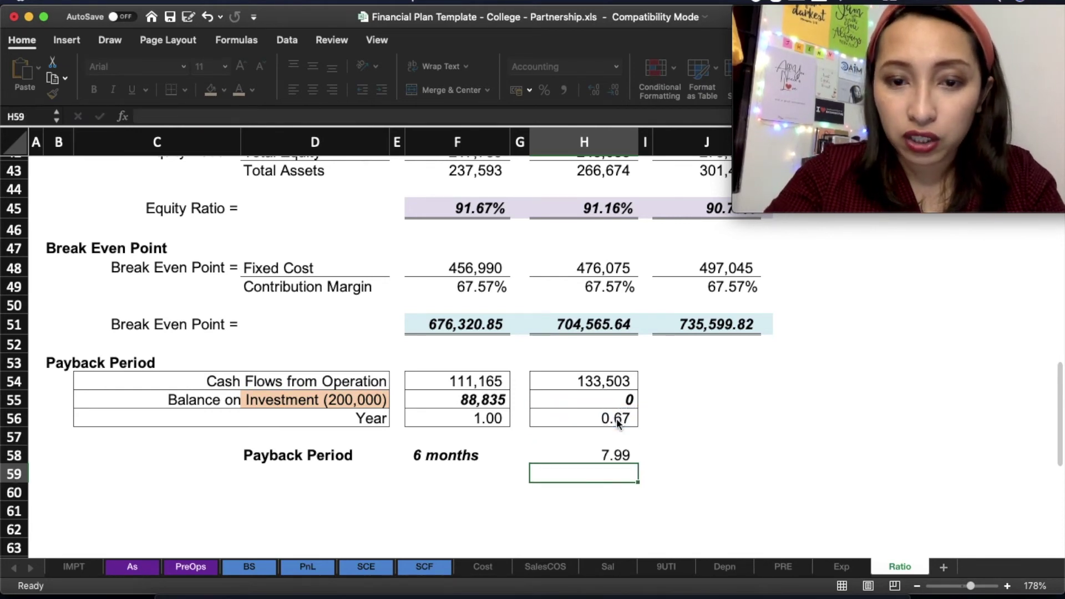
key(Up)
key(Down)
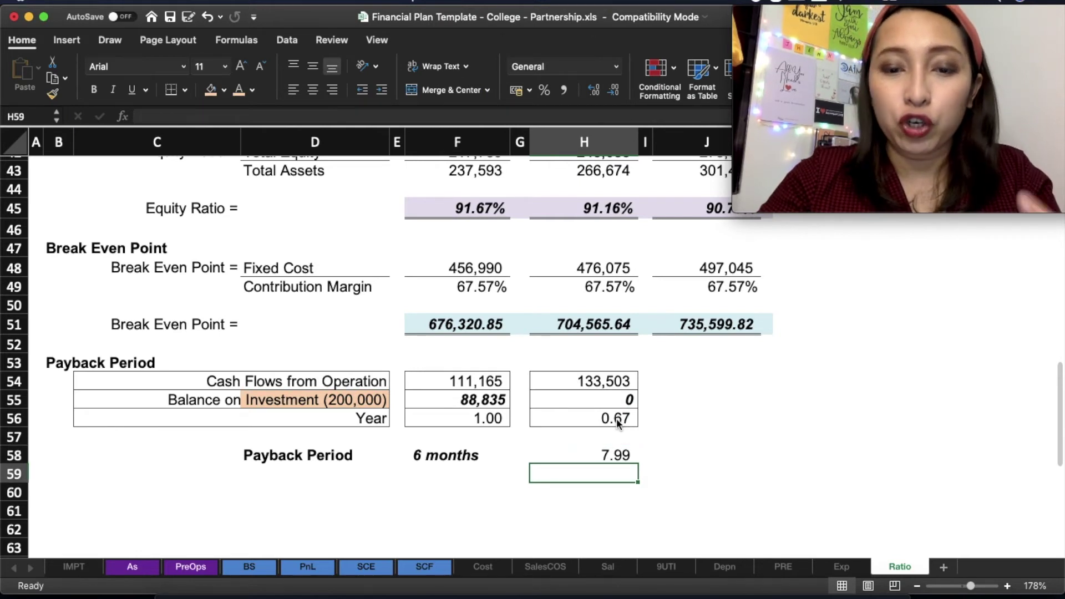
key(Up)
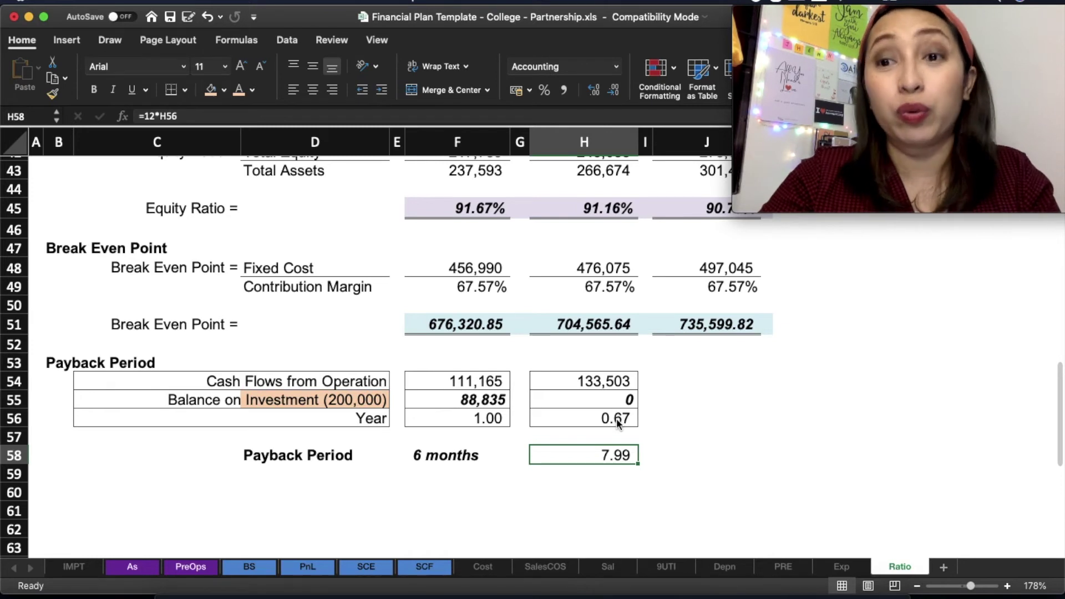
Step: Overwrite the 6 months payback text in F58 with '1 year and 8 month'
key(Up)
key(Left)
key(Down)
key(Left)
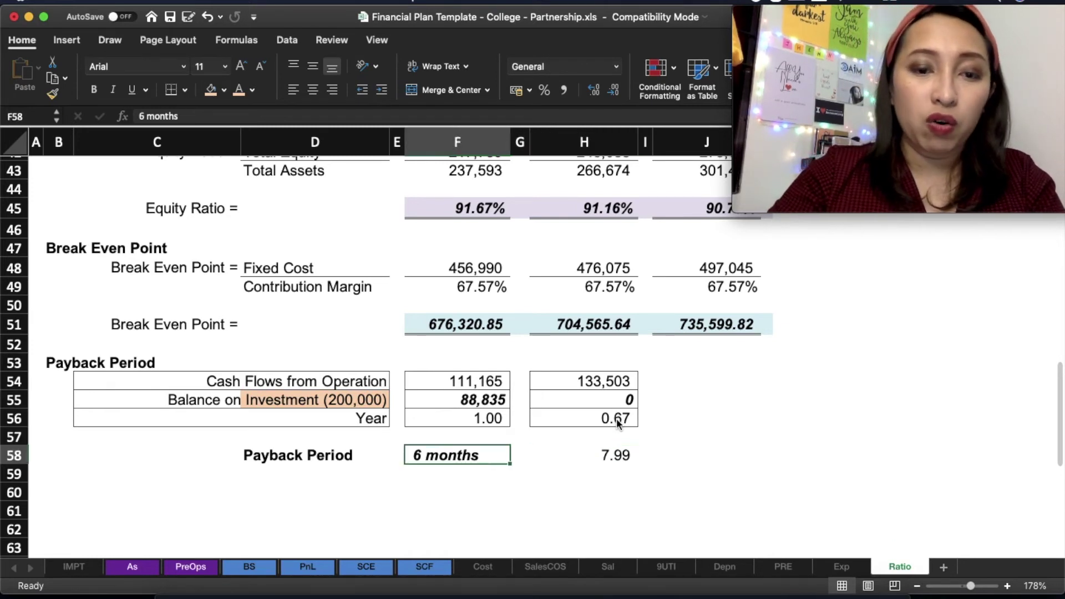
text(1 year and)
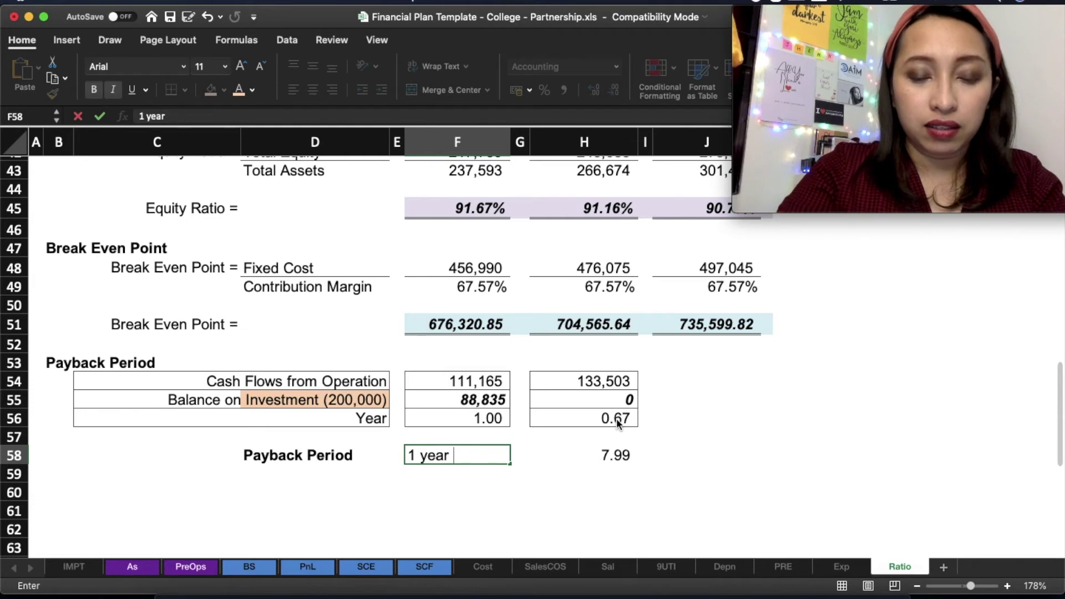
text( 8 monh)
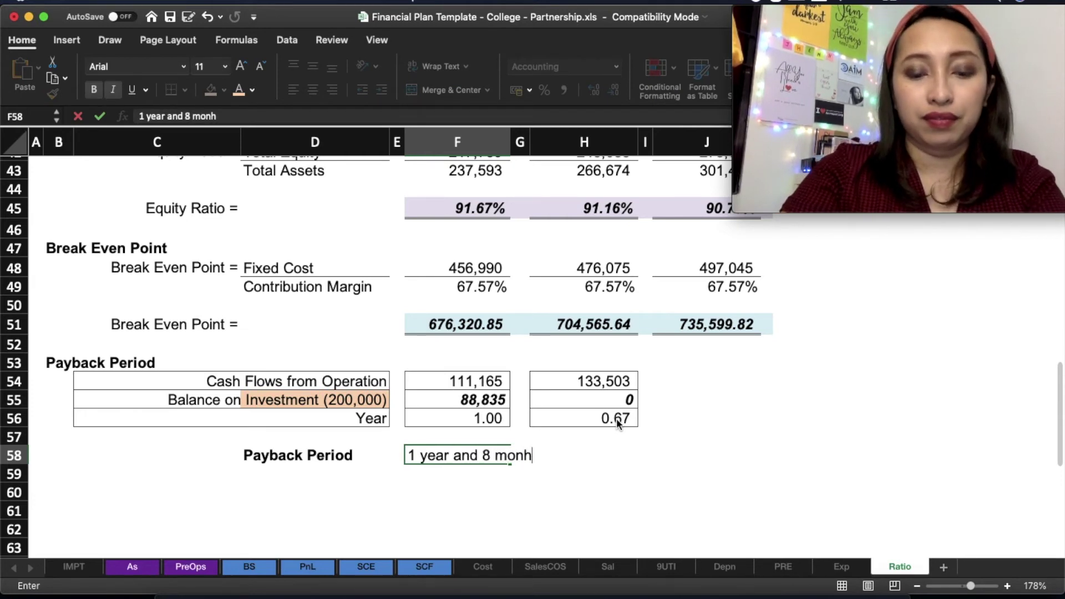
key(BackSpace)
text(th)
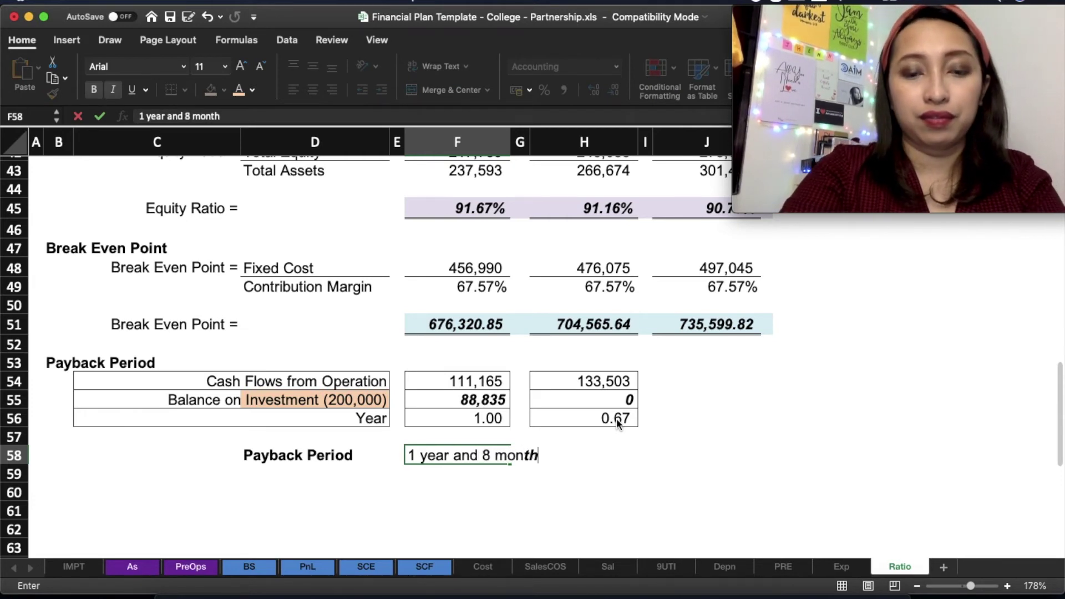
key(Return)
Step: Clear the 7.99 helper value from H58 and correct F58 to '1 year and 8 months'
click(592, 455)
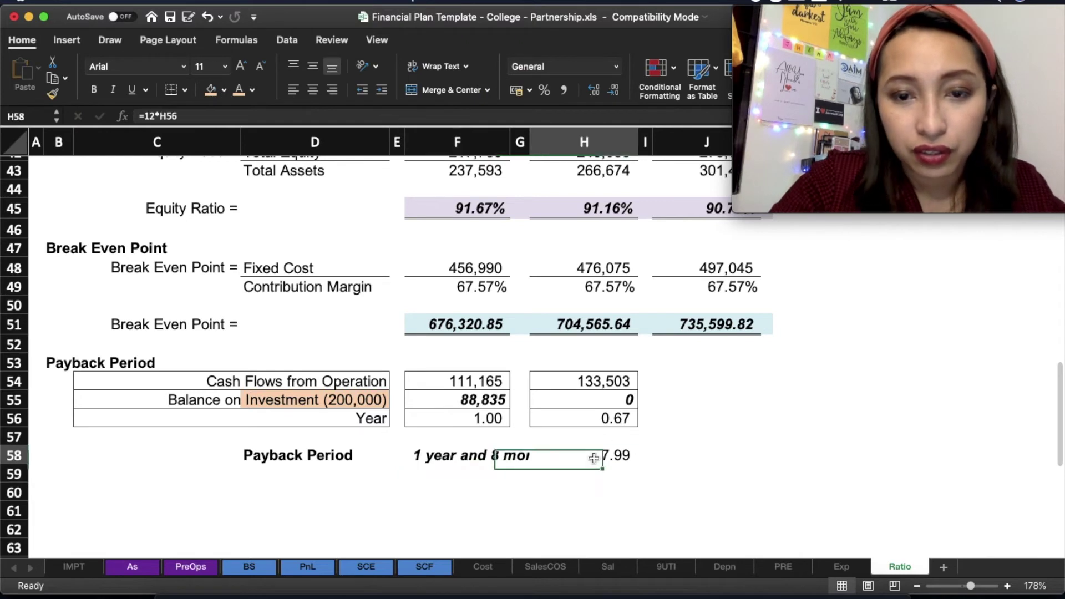
key(Delete)
click(643, 490)
click(462, 471)
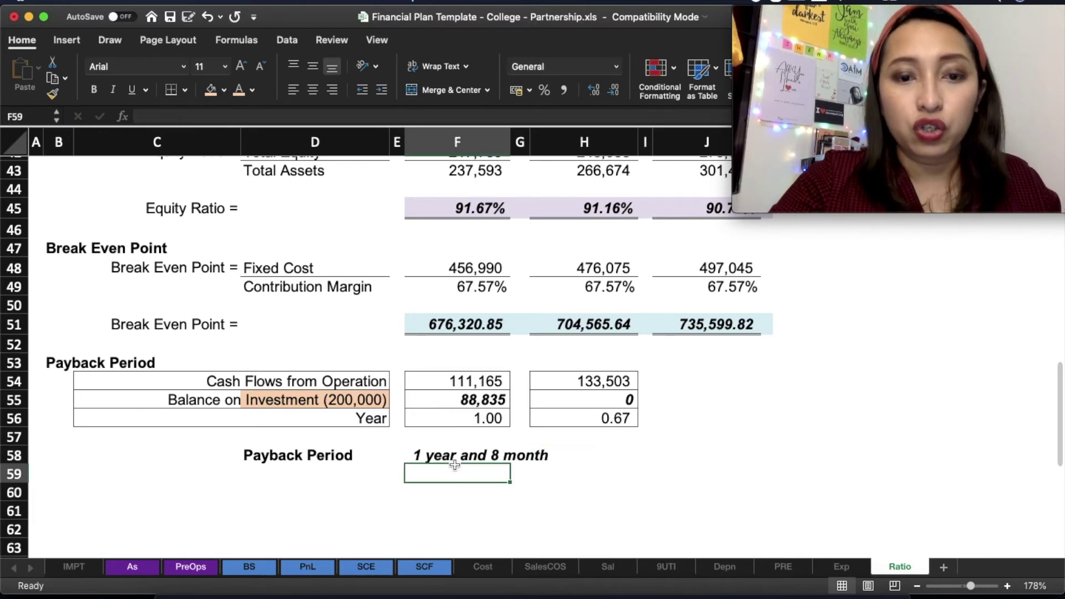
click(447, 456)
click(308, 115)
text(s)
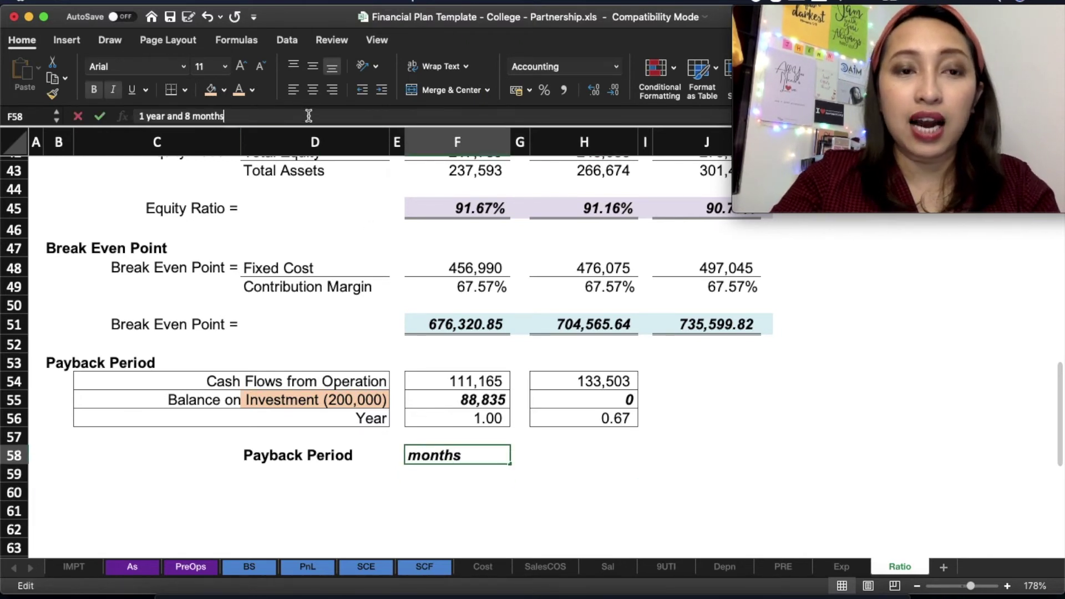
key(Return)
click(625, 475)
scroll(625, 476, up, 5)
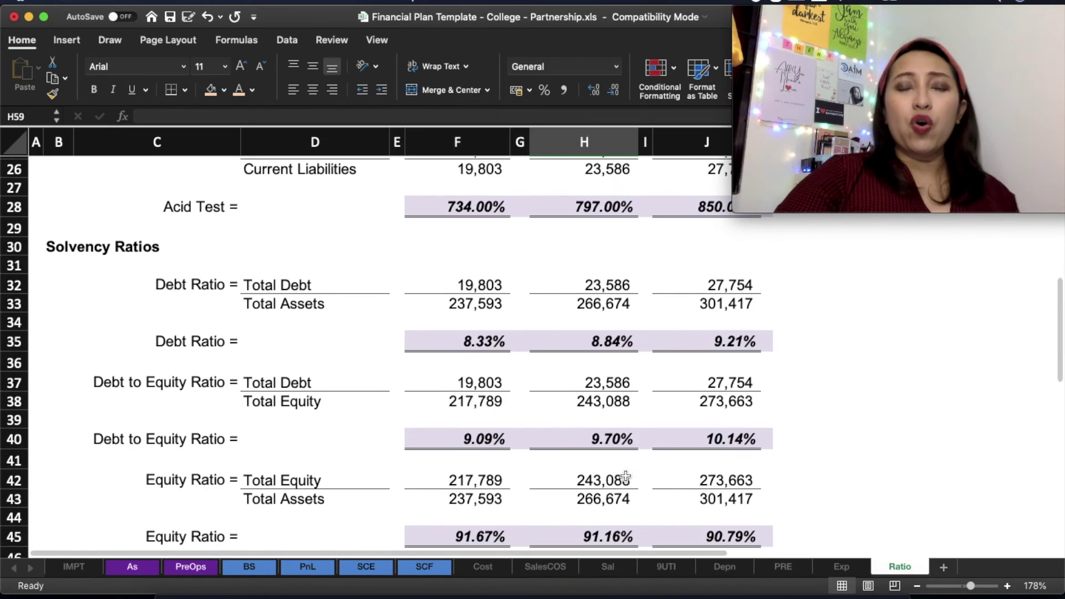
scroll(625, 475, down, 5)
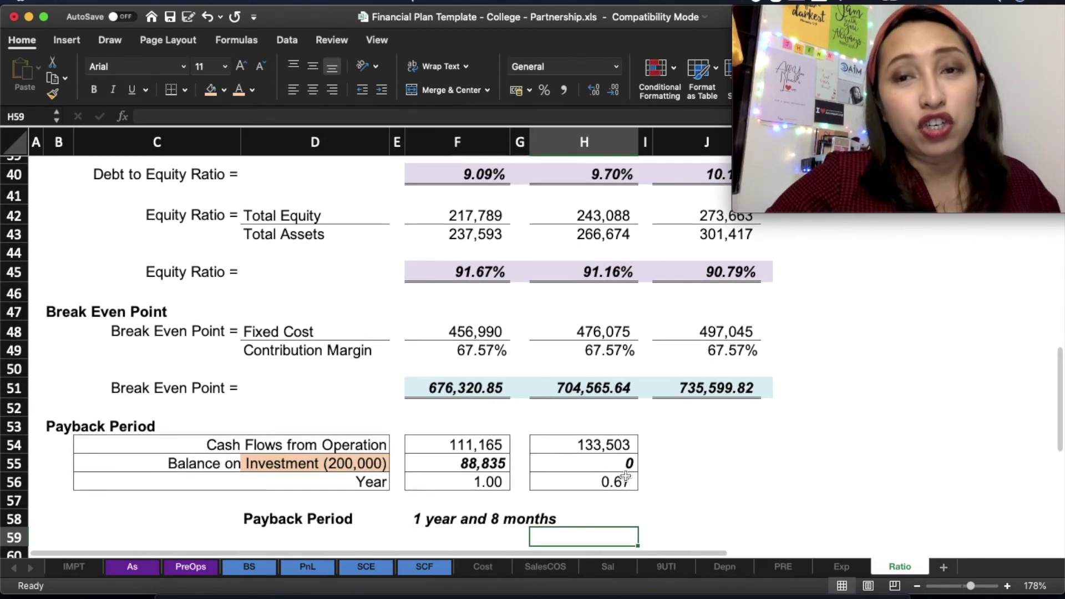
scroll(625, 475, down, 1)
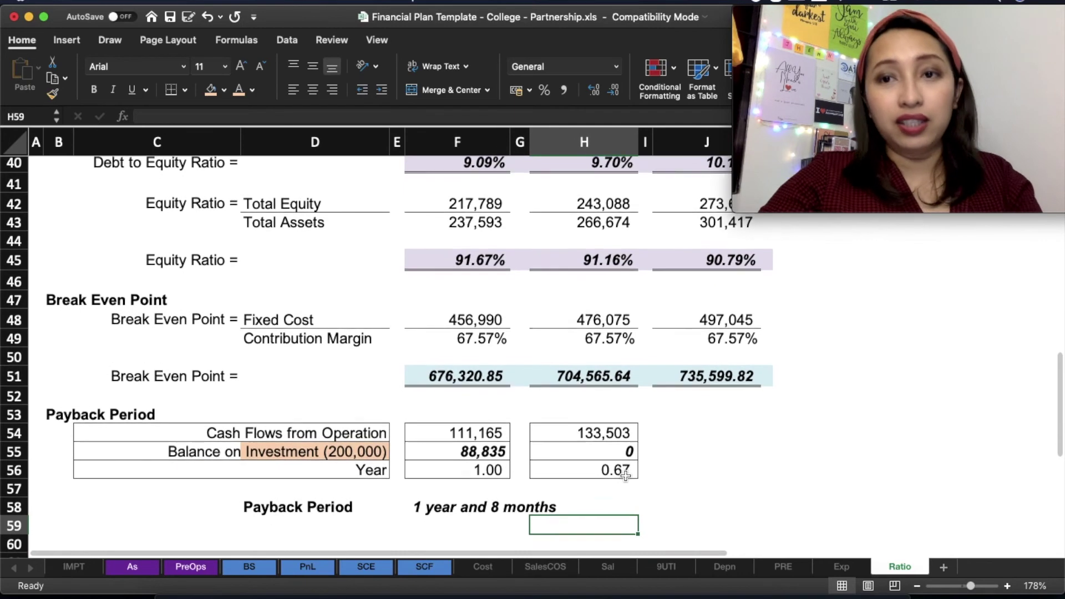
scroll(625, 476, down, 3)
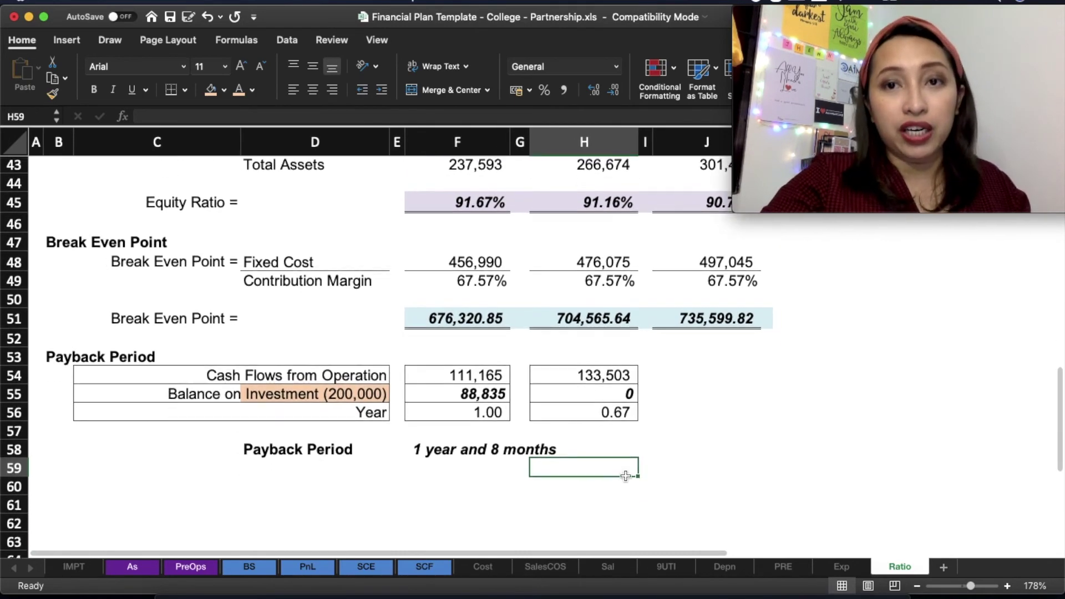
scroll(625, 475, right, 1)
scroll(625, 475, up, 1)
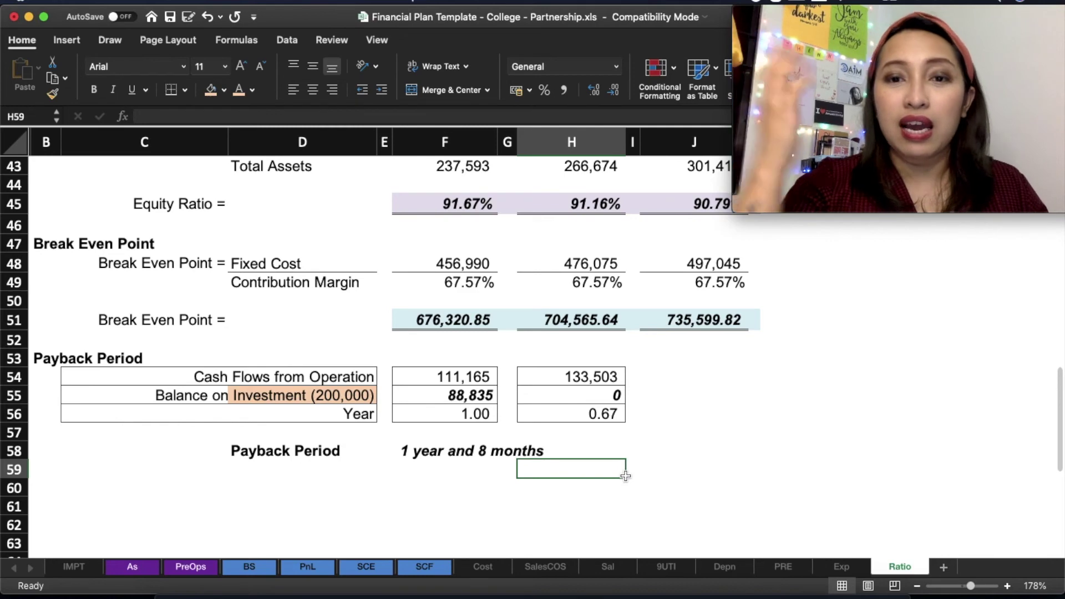
scroll(626, 476, up, 15)
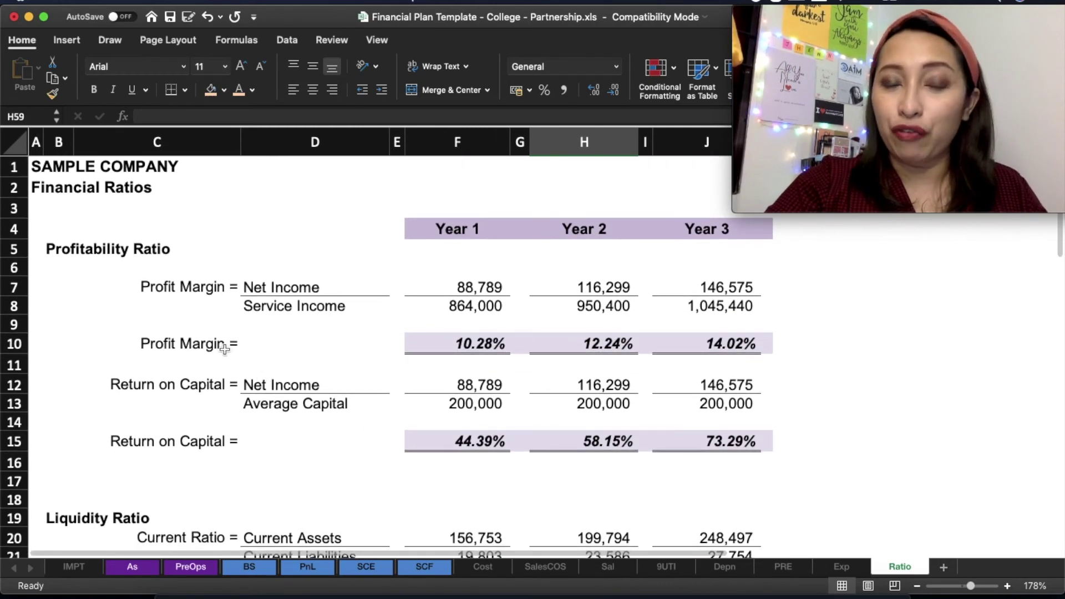
Step: Switch to the PnL sheet showing Year 1 net income before tax of 126,842
click(200, 327)
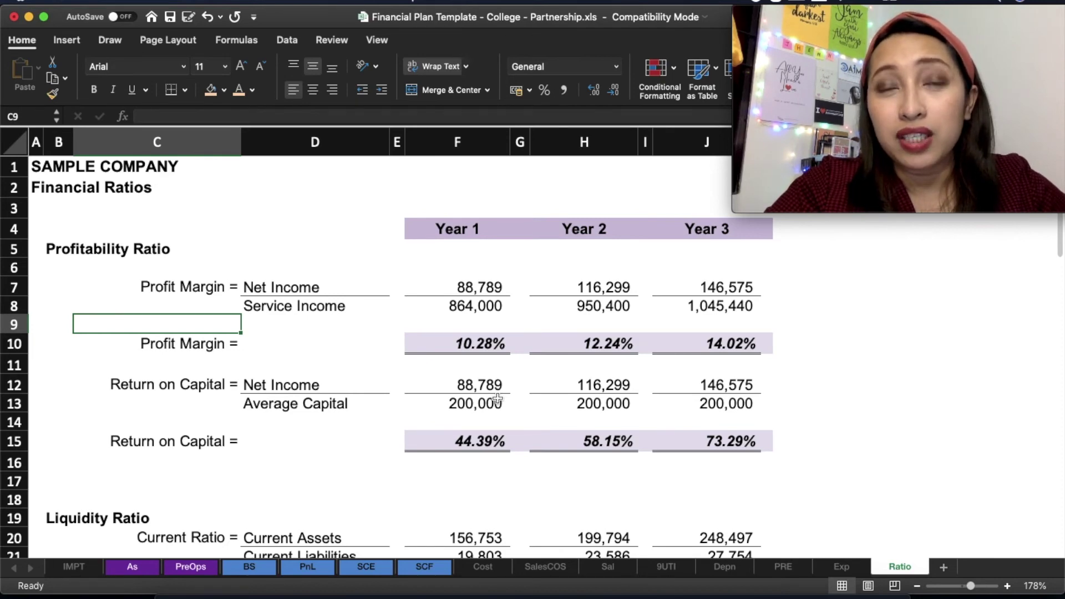
click(308, 566)
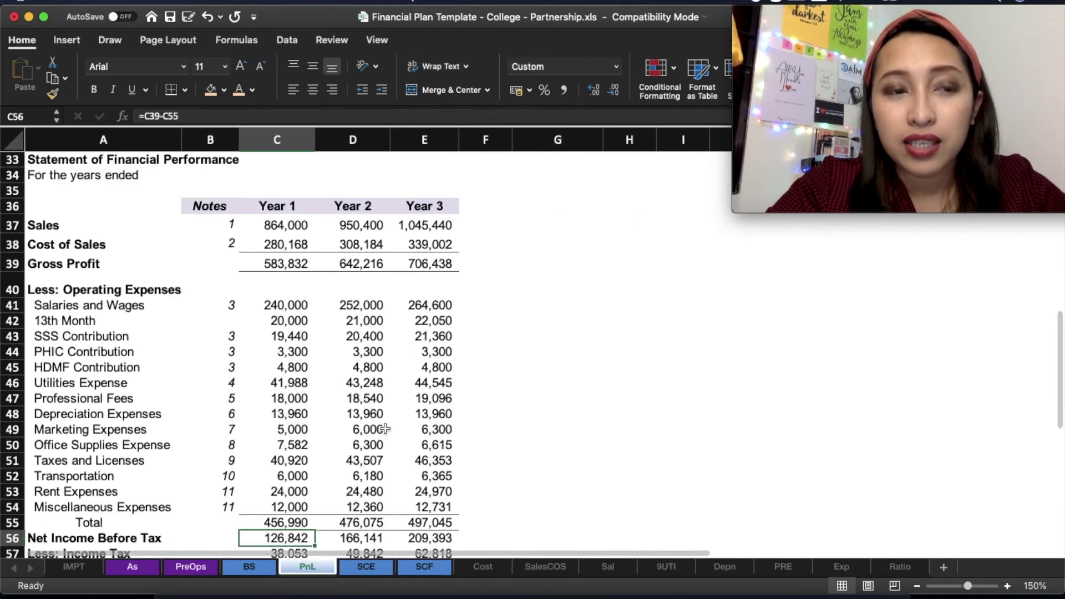
Step: Switch back to the Ratio sheet showing the 10.28% profit margin
scroll(385, 428, up, 1)
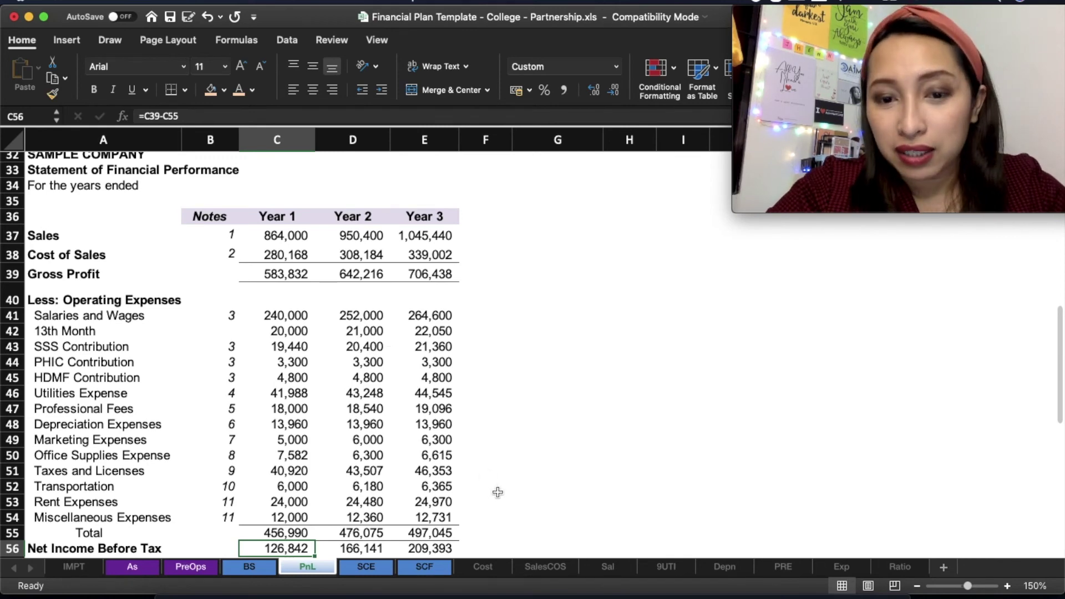
click(894, 571)
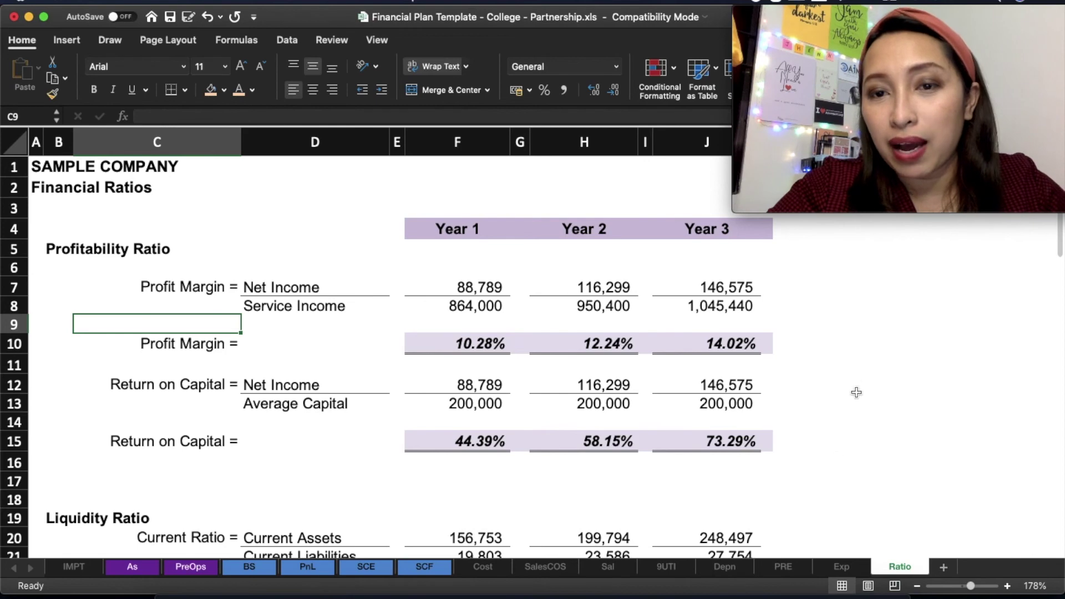
scroll(855, 385, down, 15)
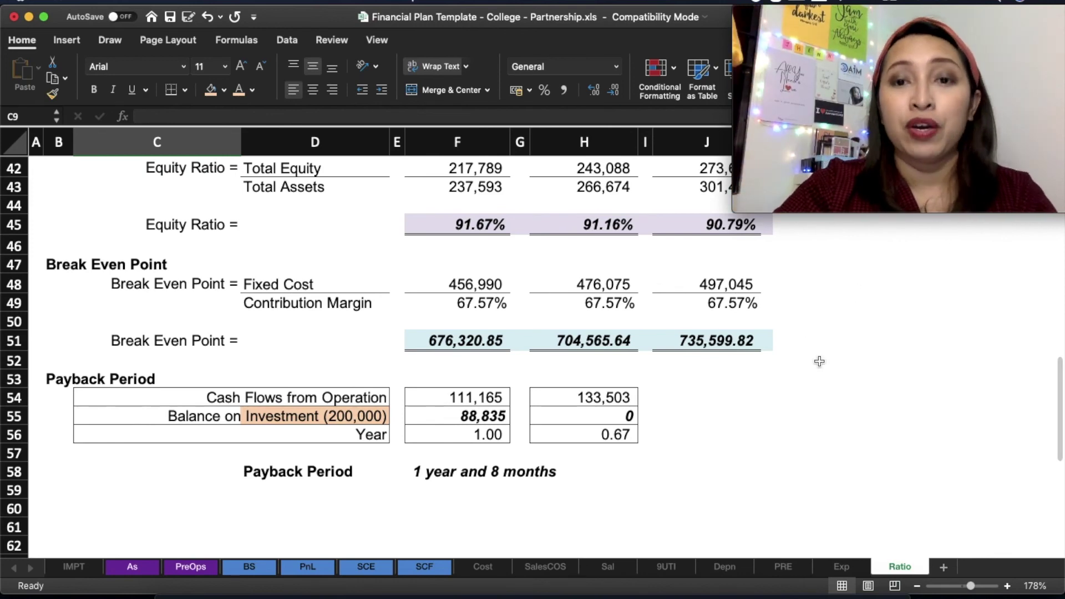
scroll(817, 361, up, 15)
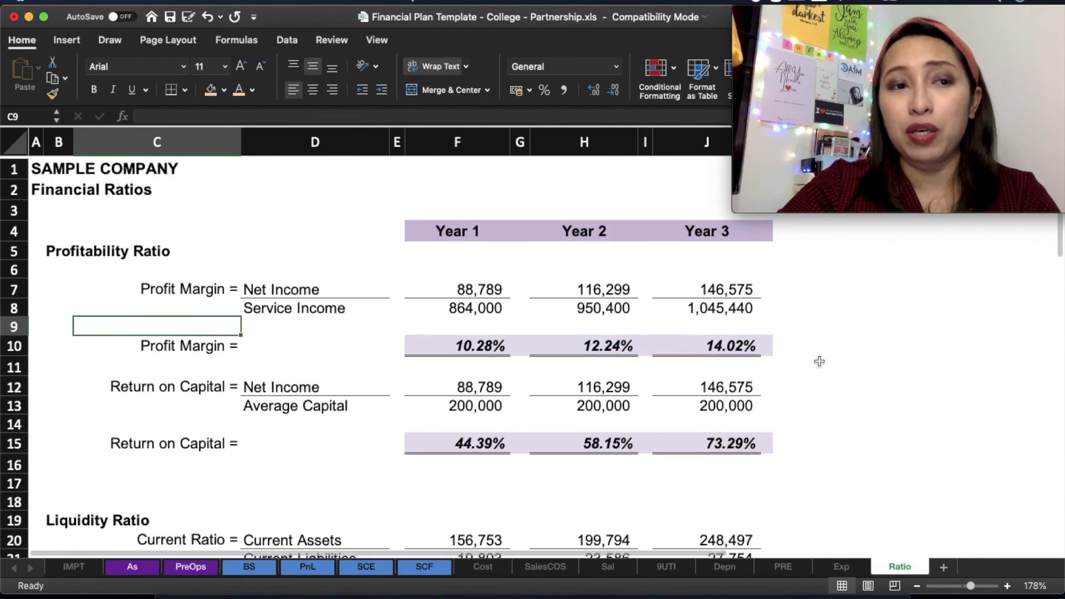
scroll(819, 361, down, 2)
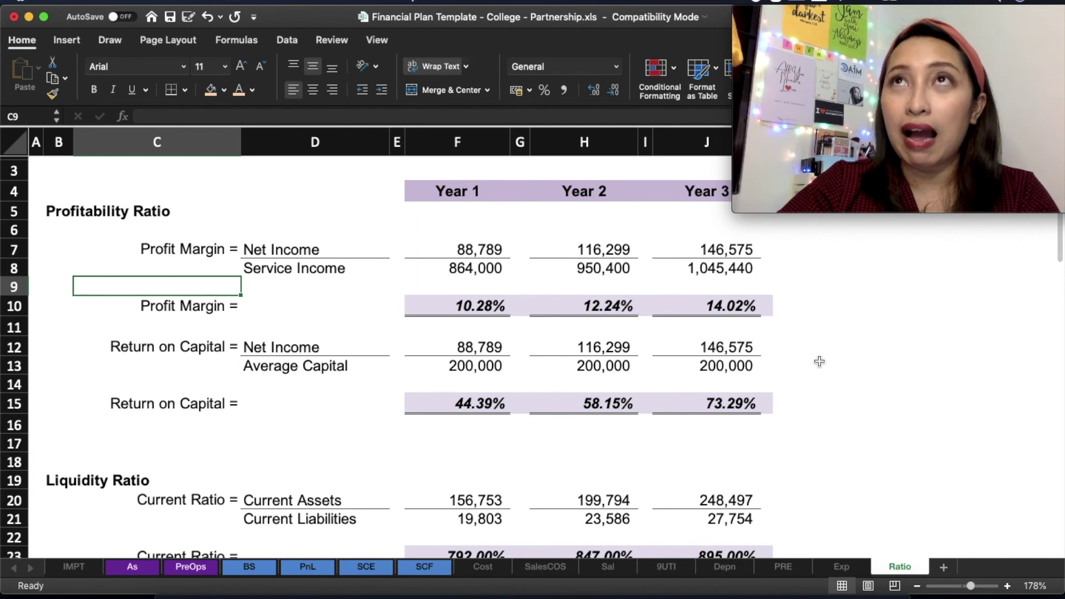
scroll(819, 361, down, 1)
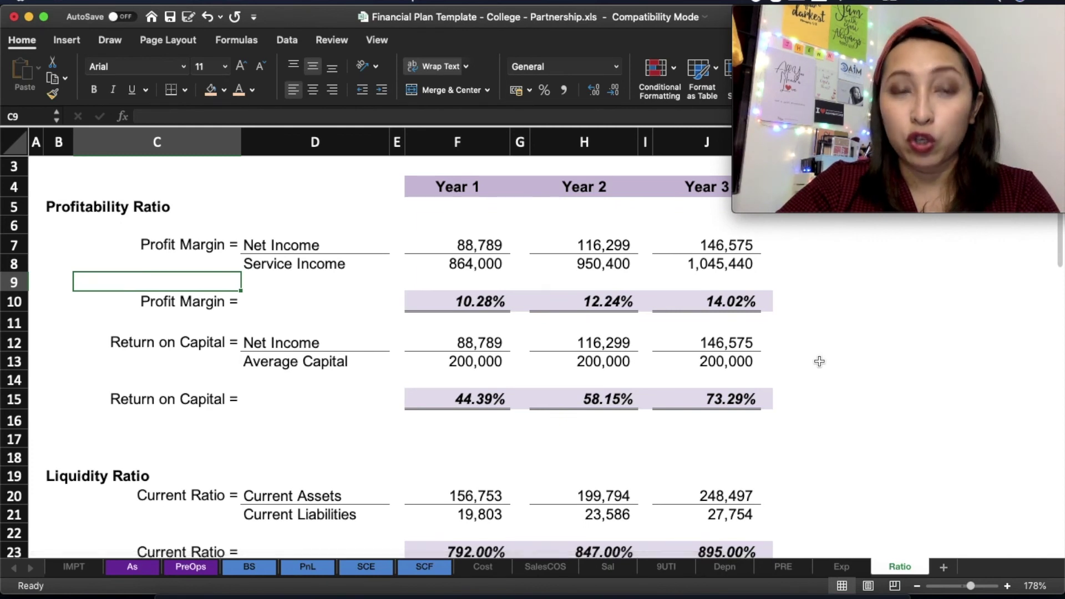
scroll(819, 361, down, 1)
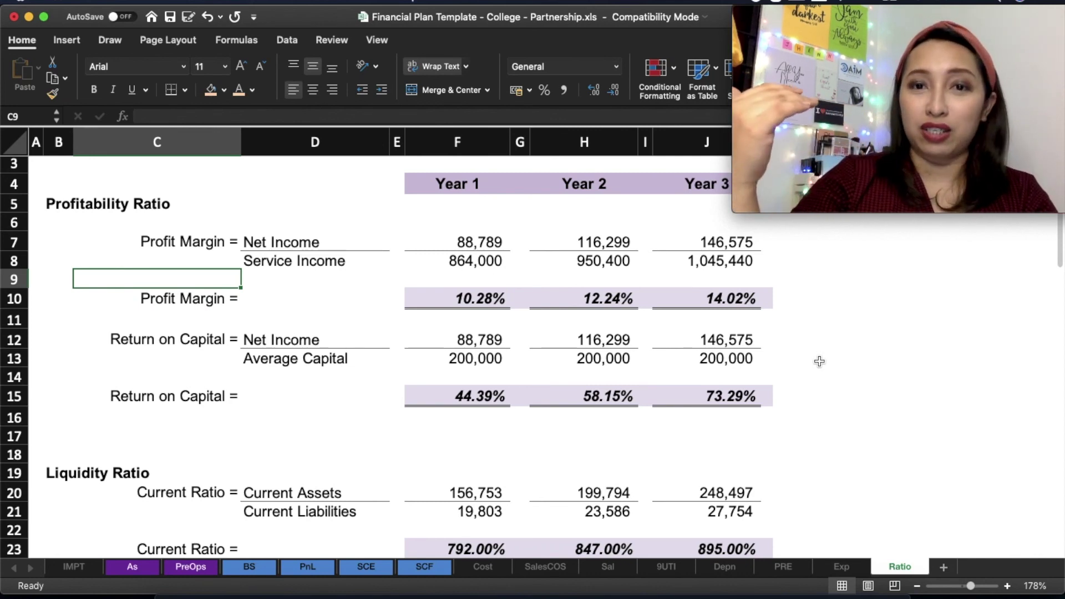
click(473, 301)
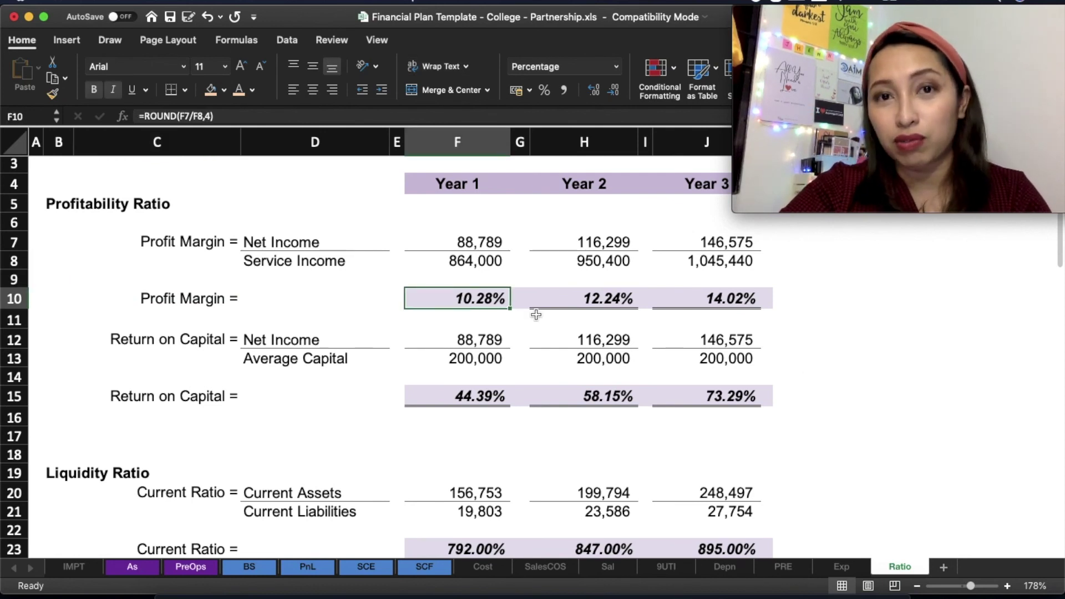